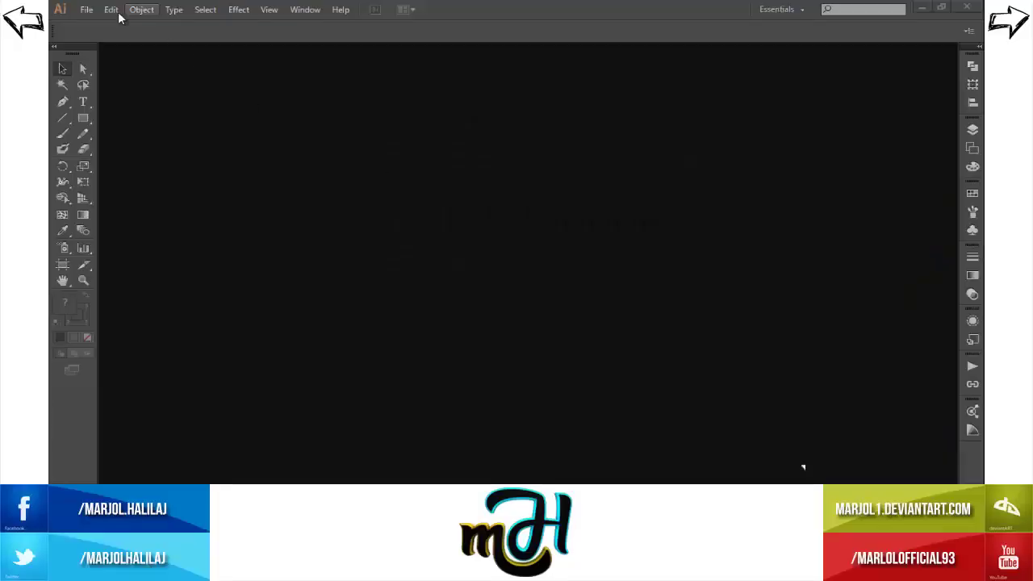
Step: Create a new document named Nero and draw a tall, narrow rectangle at an exact size
left_click(86, 9)
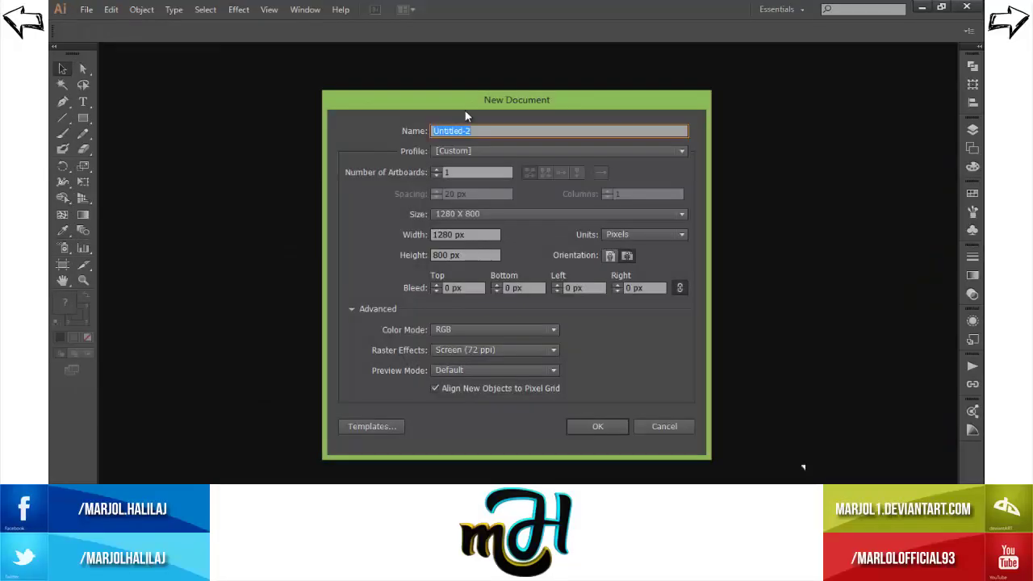
key("Return")
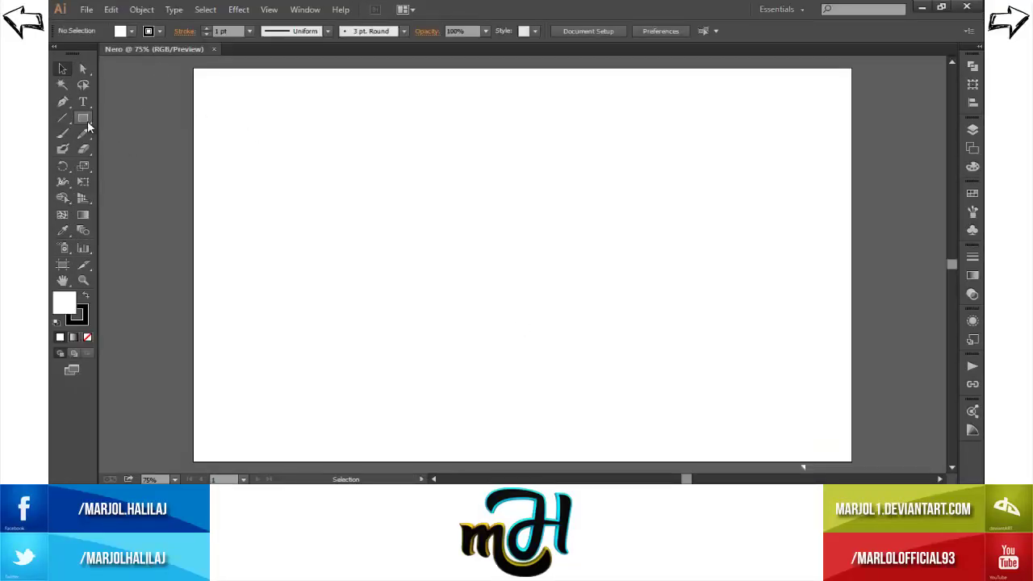
left_click(84, 120)
left_click(369, 263)
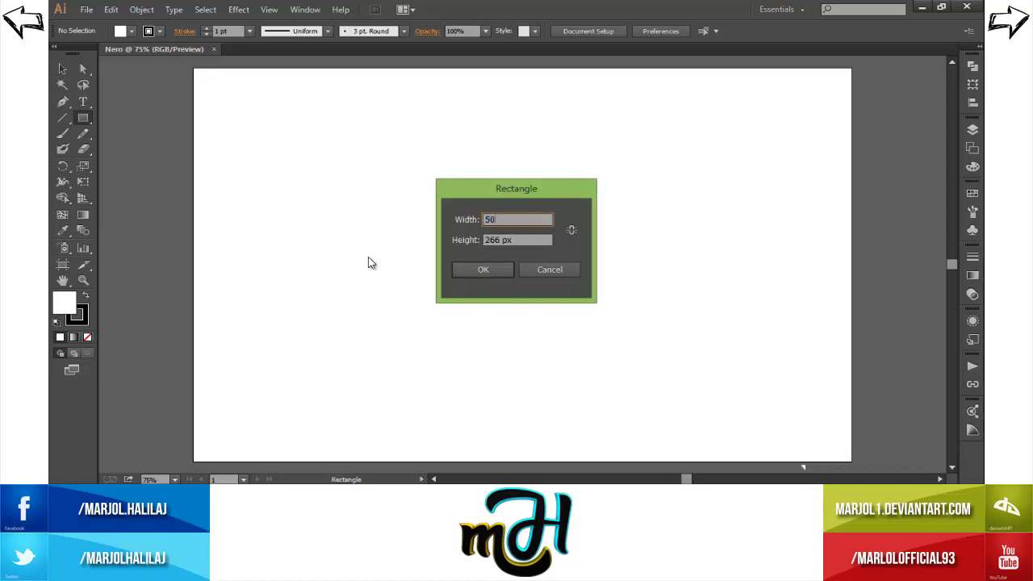
left_click(483, 269)
Step: Fill the bar with black and move it toward the upper left of the page
left_click(131, 30)
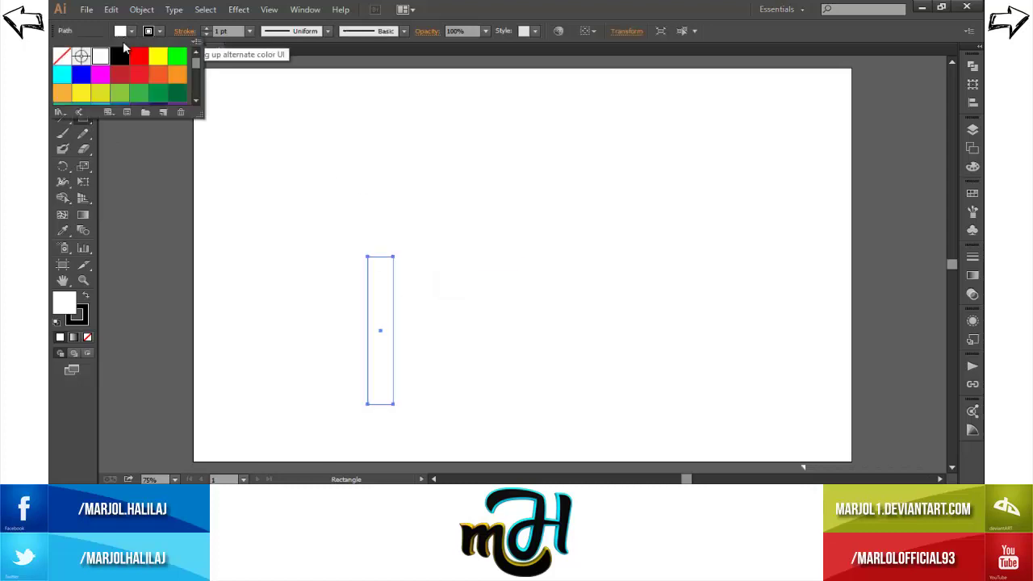
left_click(122, 50)
double_click(62, 69)
left_click(593, 342)
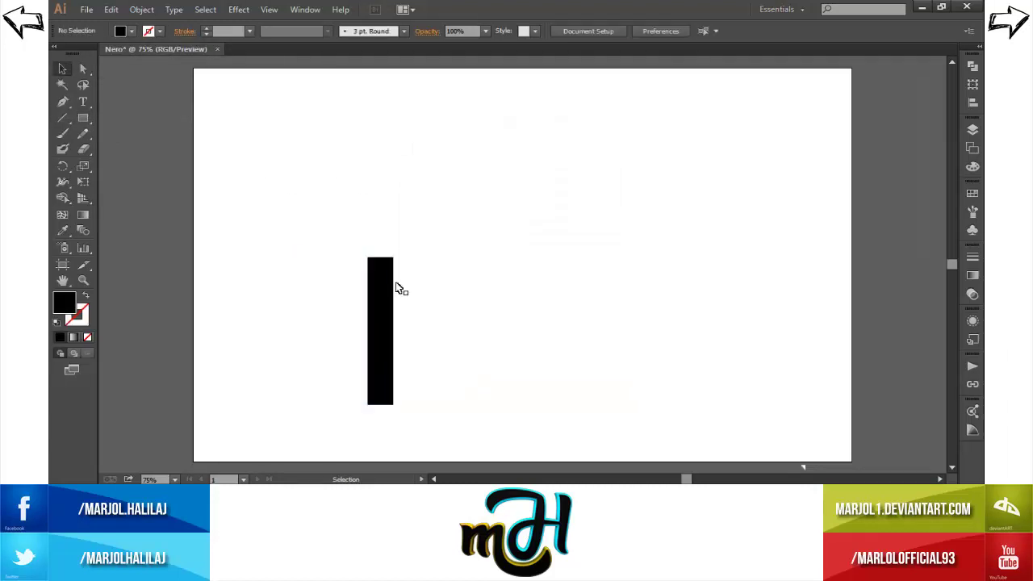
left_click_drag(385, 288, 255, 212)
Step: Duplicate the bar into a right upright and paste a third copy for the middle
key("ctrl+plus")
key("ctrl+plus")
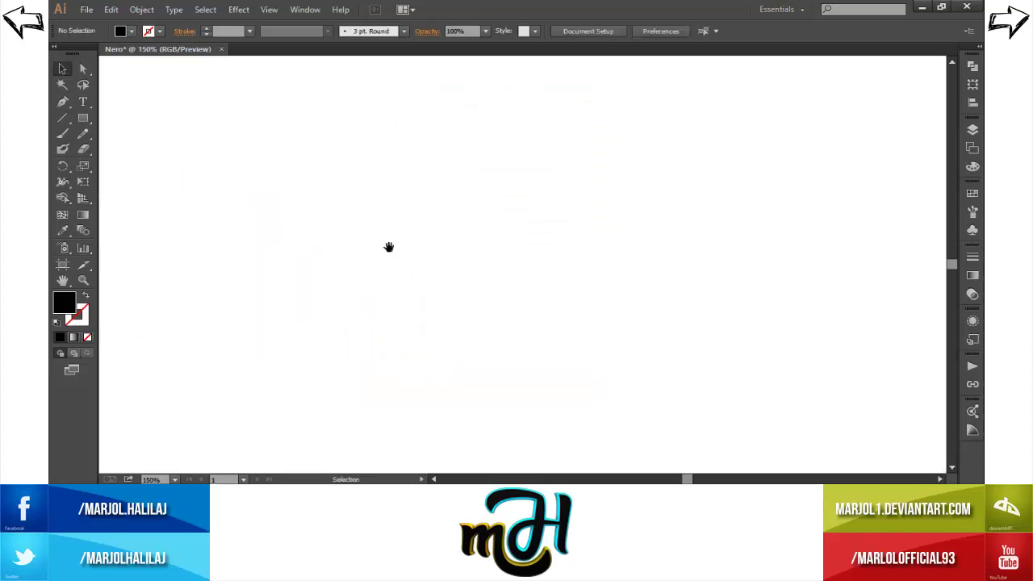
left_click_drag(329, 186, 606, 186)
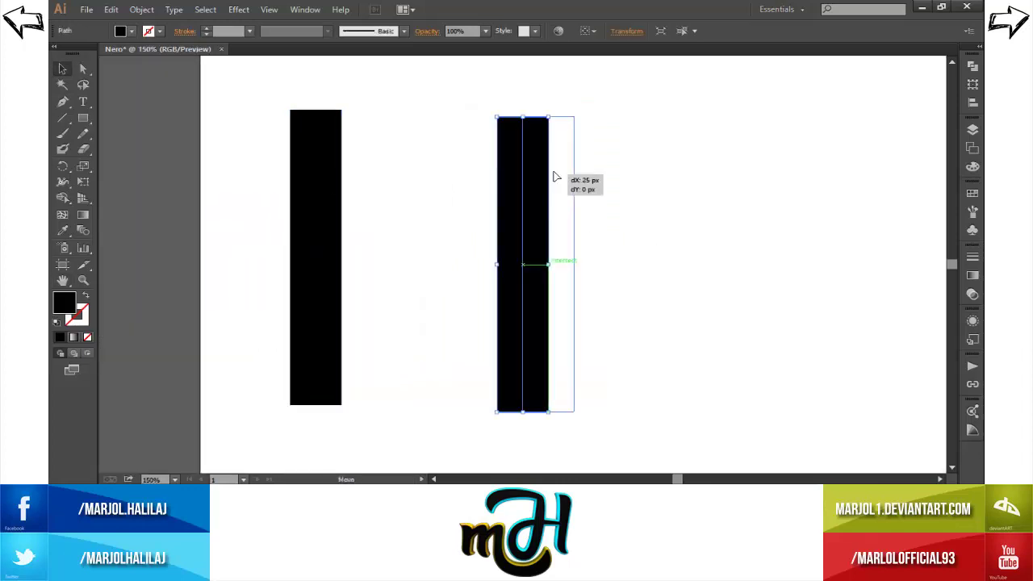
left_click(452, 165)
left_click(332, 165)
key("ctrl+c")
key("ctrl+v")
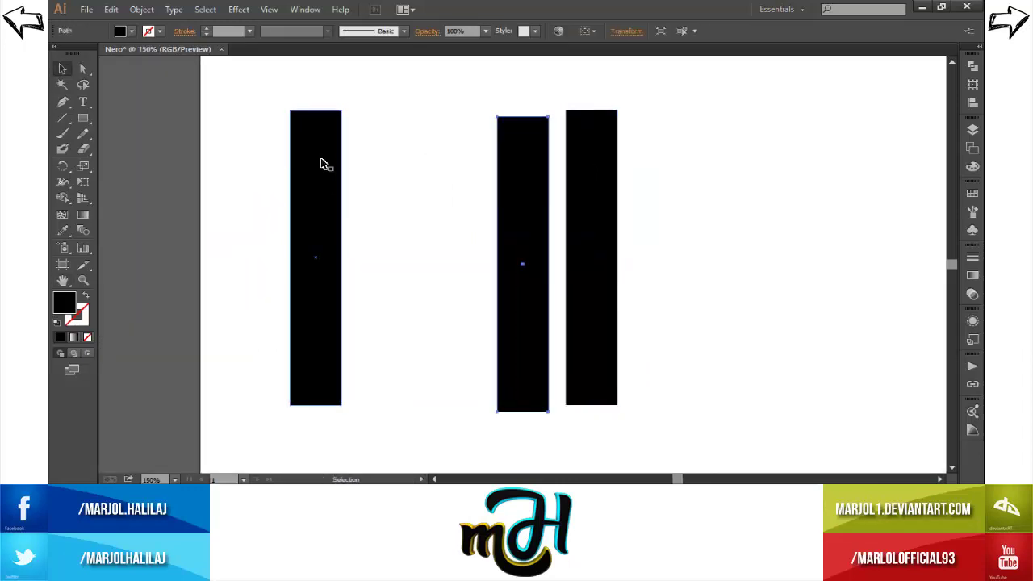
Step: Rotate the middle bar into a diagonal, lengthen it, and set it across the letter
mouse_move(524, 137)
left_mouse_down()
mouse_move(409, 151)
mouse_move(406, 171)
mouse_move(255, 67)
left_mouse_up()
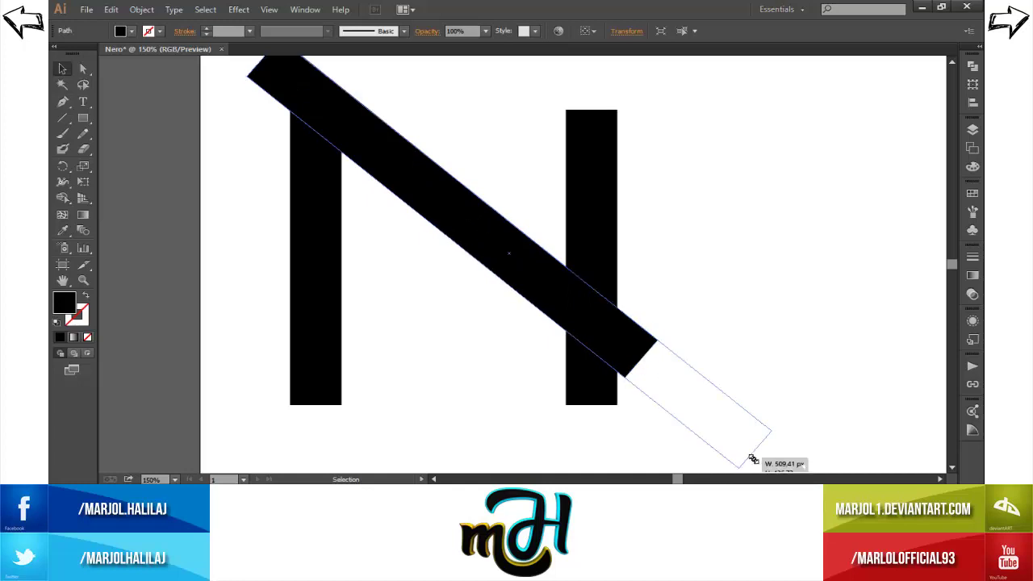
left_click_drag(753, 459, 758, 453)
left_click_drag(565, 319, 512, 296)
left_click(417, 143)
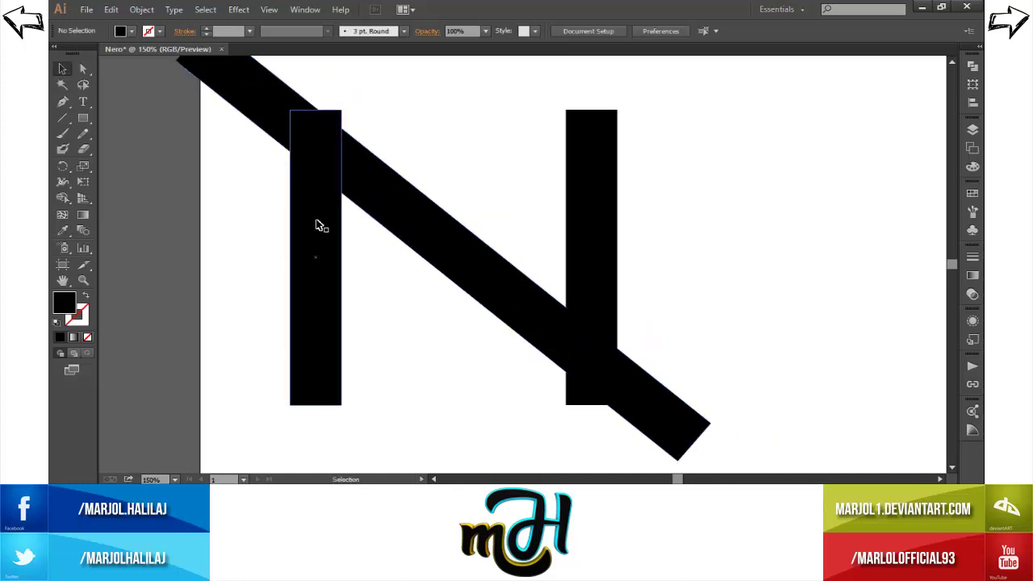
Step: Place a copy of the left bar over it and select all shapes for Pathfinder
left_click_drag(329, 231, 534, 231)
mouse_move(515, 187)
left_mouse_down()
mouse_move(259, 132)
mouse_move(260, 107)
left_mouse_up()
key("ctrl+a")
left_click(973, 67)
Step: Cut the left-bar copy out of the diagonal with Minus Front and delete the leftover triangle
left_click(836, 86)
left_click(465, 141)
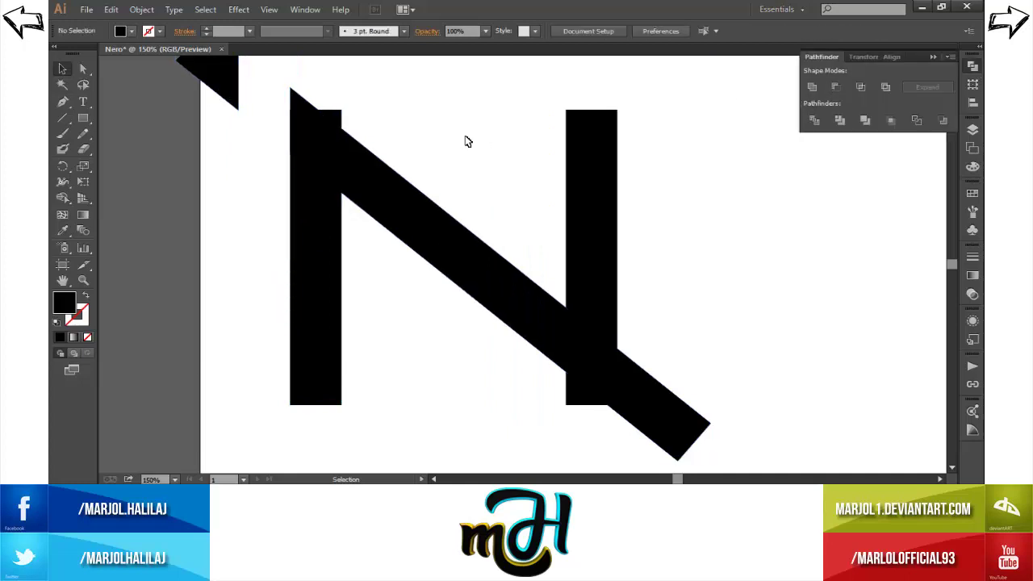
key("Delete")
left_click(63, 69)
Step: Merge the left bar and diagonal into one shape with Shape Builder
key("ctrl+a")
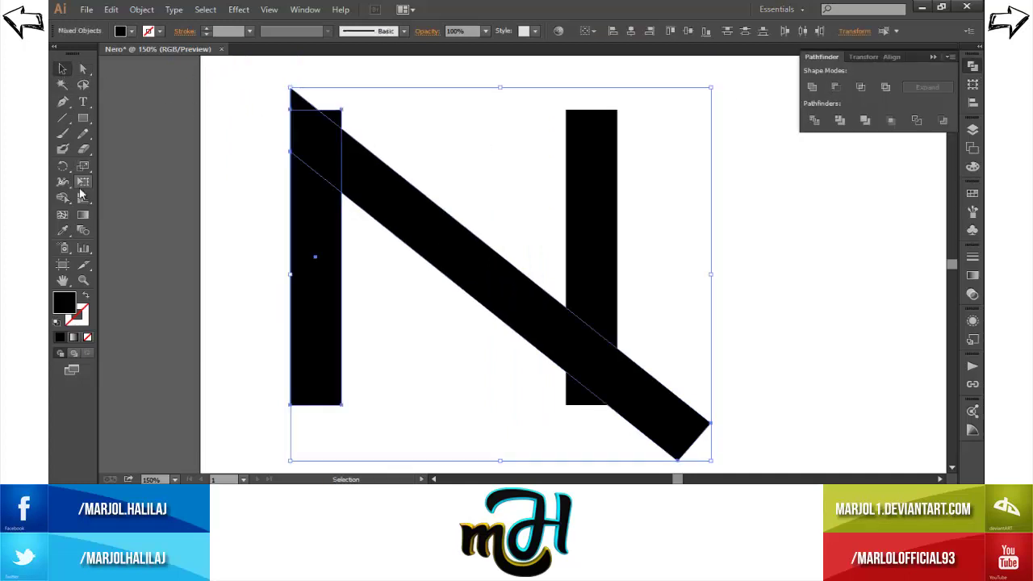
key("shift+m")
left_click_drag(336, 119, 315, 242)
key("v")
left_click(532, 194)
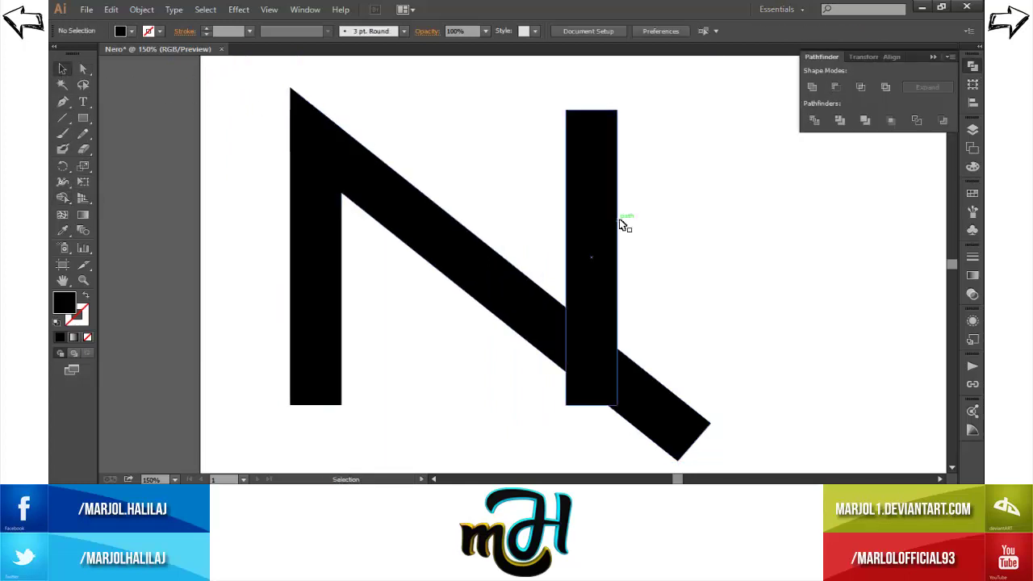
Step: Delete the stray bottom-right diamond piece of the N
left_click_drag(611, 225, 657, 398)
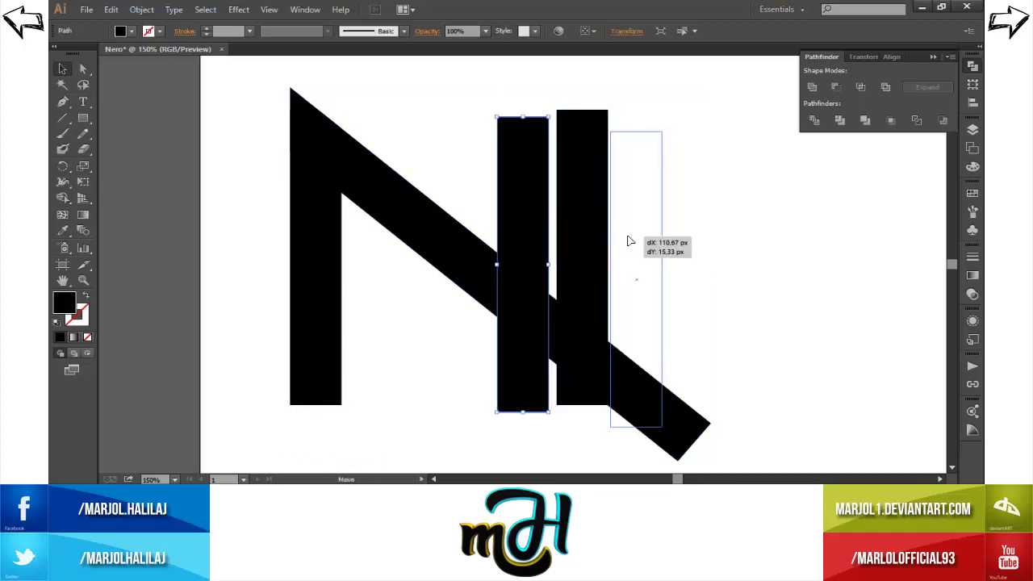
key("ctrl+z")
left_click(768, 286)
key("a")
left_click(674, 415)
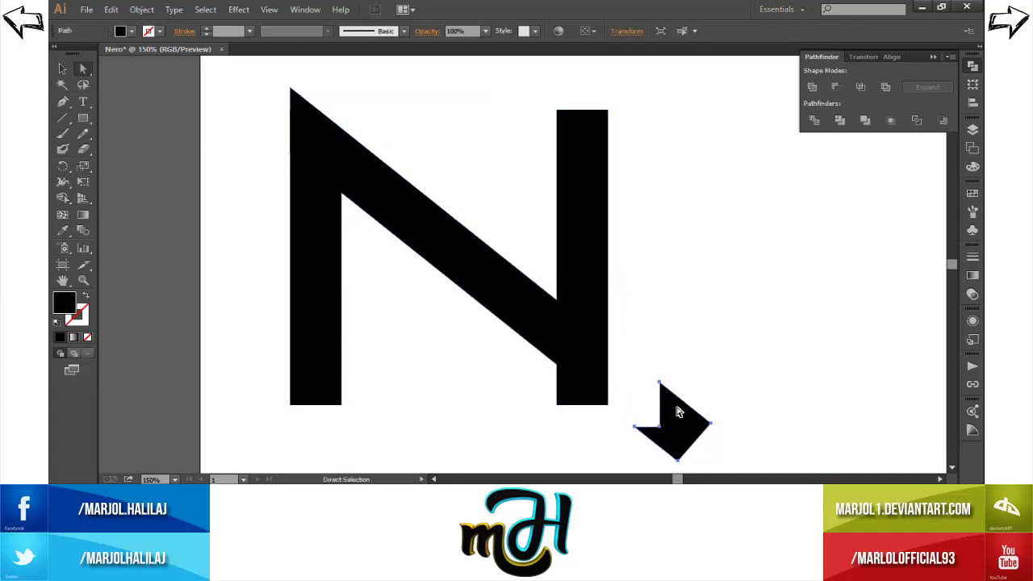
key("Delete")
Step: Merge all remaining pieces of the N with Shape Builder
left_click_drag(440, 190, 637, 297)
key("shift+m")
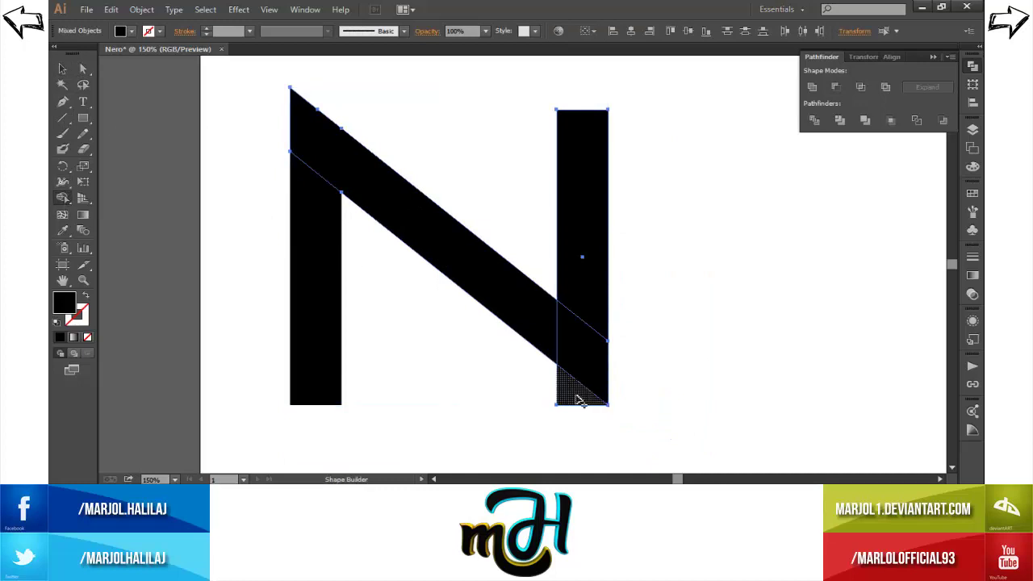
key("v")
left_click(265, 247)
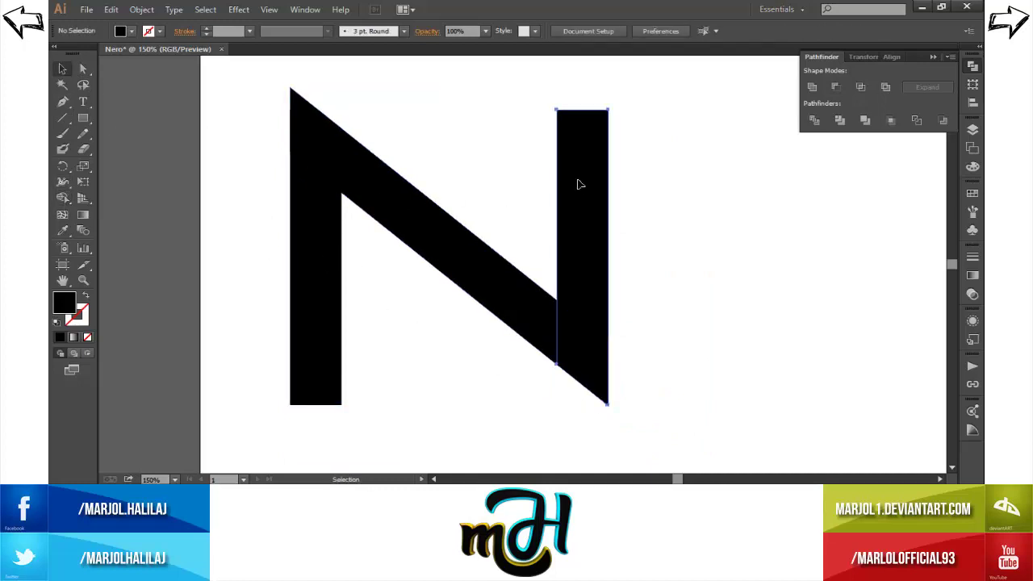
Step: Shorten a right-bar copy with a Minus Front rectangle and raise it onto the N's right stroke
left_click_drag(578, 184, 518, 191)
left_click_drag(460, 339, 643, 459)
key("v")
left_click(537, 224, "shift")
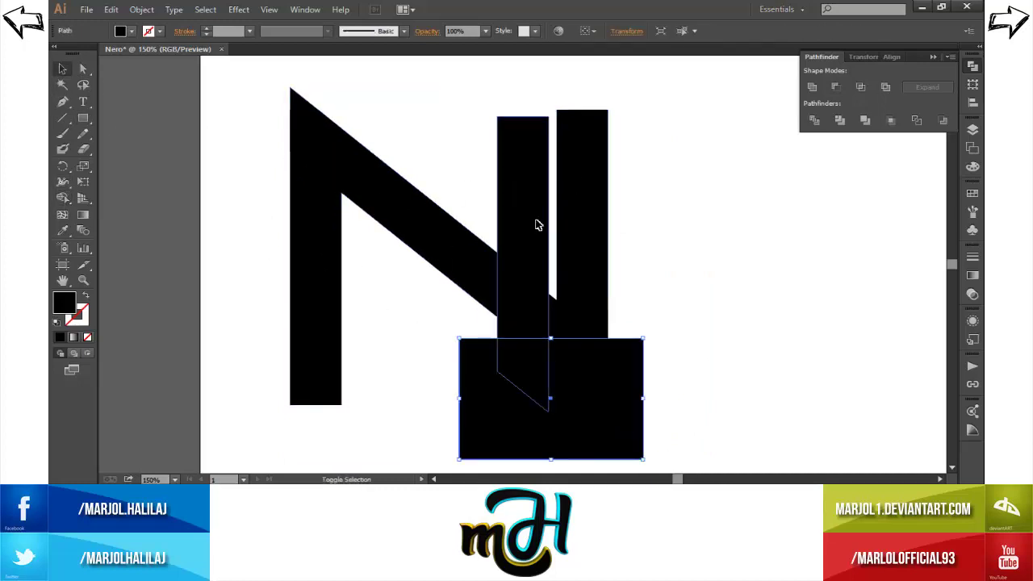
left_click(835, 86)
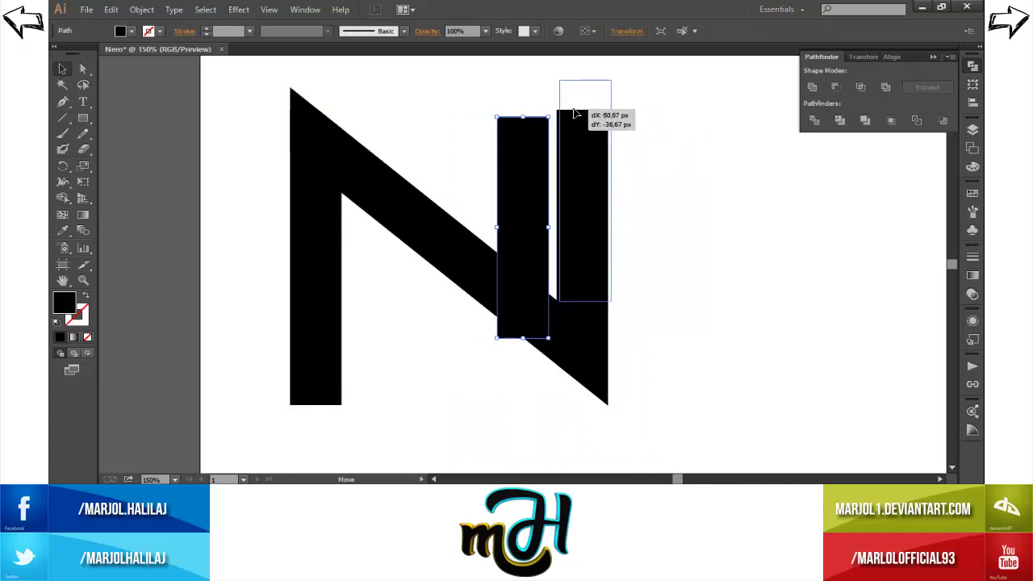
left_click_drag(638, 139, 586, 81)
Step: Paste a new tall bar beside the N and stretch it down to letter height
left_click(326, 394)
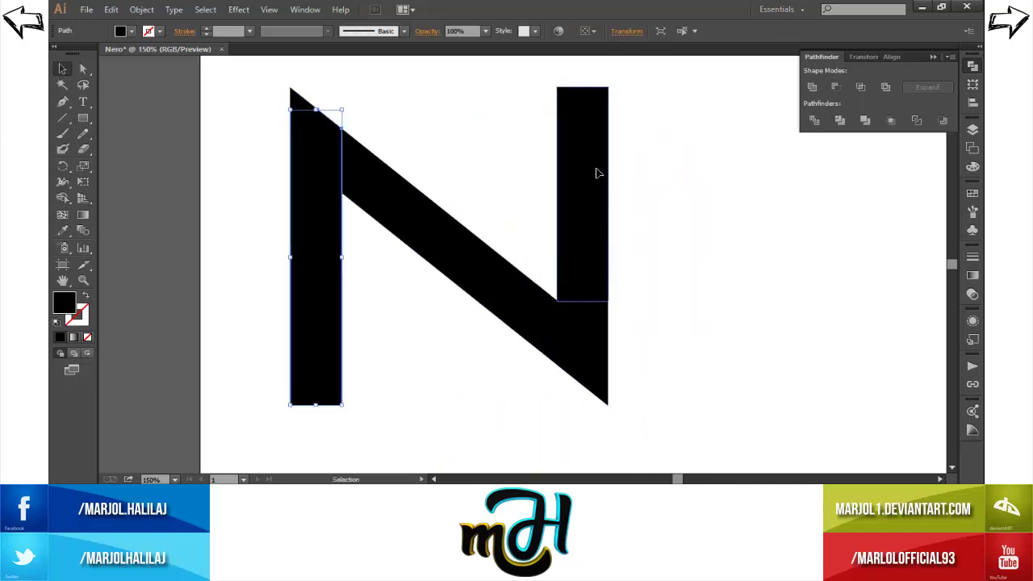
key("ctrl+v")
left_click_drag(521, 175, 638, 104)
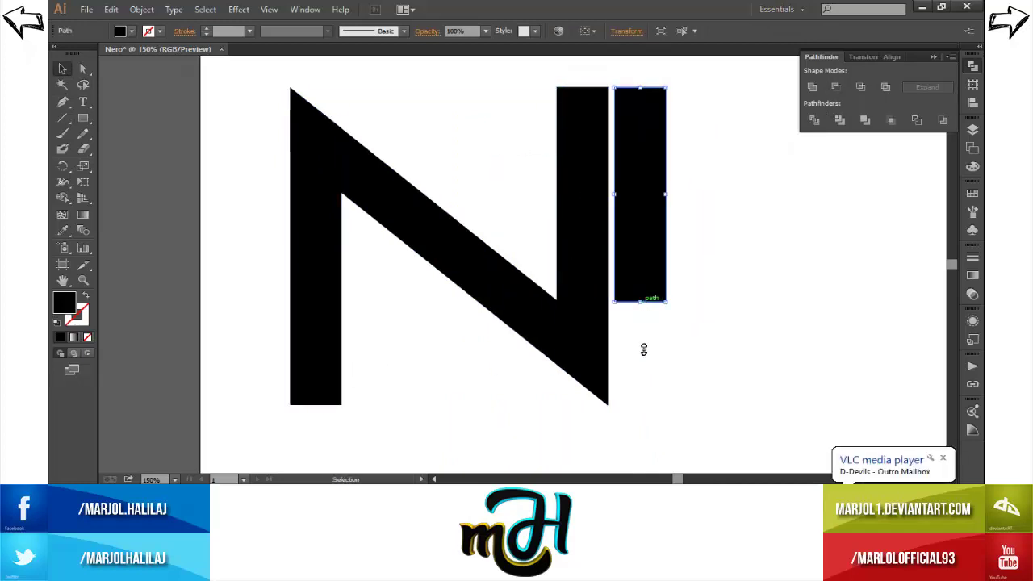
left_click_drag(641, 301, 640, 409)
Step: Copy the upright bar, rotate it horizontal, and align it as the E's top bar
left_click(719, 351)
key("ctrl+minus")
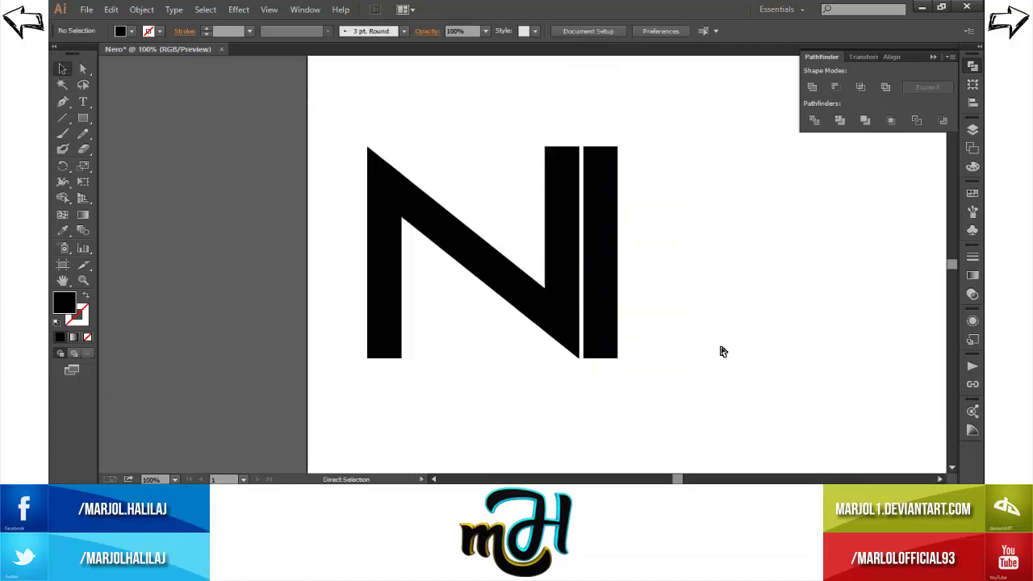
key("ctrl+minus")
left_click(938, 480)
left_click_drag(496, 249, 525, 190)
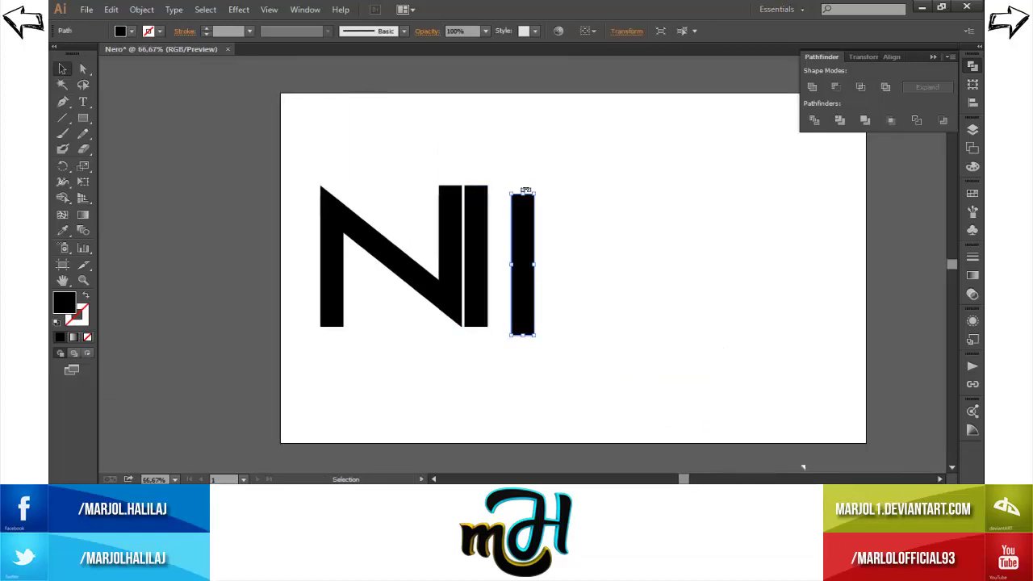
left_click_drag(571, 217, 590, 277)
mouse_move(508, 266)
left_mouse_down()
mouse_move(538, 197)
mouse_move(526, 196)
left_mouse_up()
key("ctrl+plus")
key("ctrl+plus")
left_click_drag(572, 130, 570, 134)
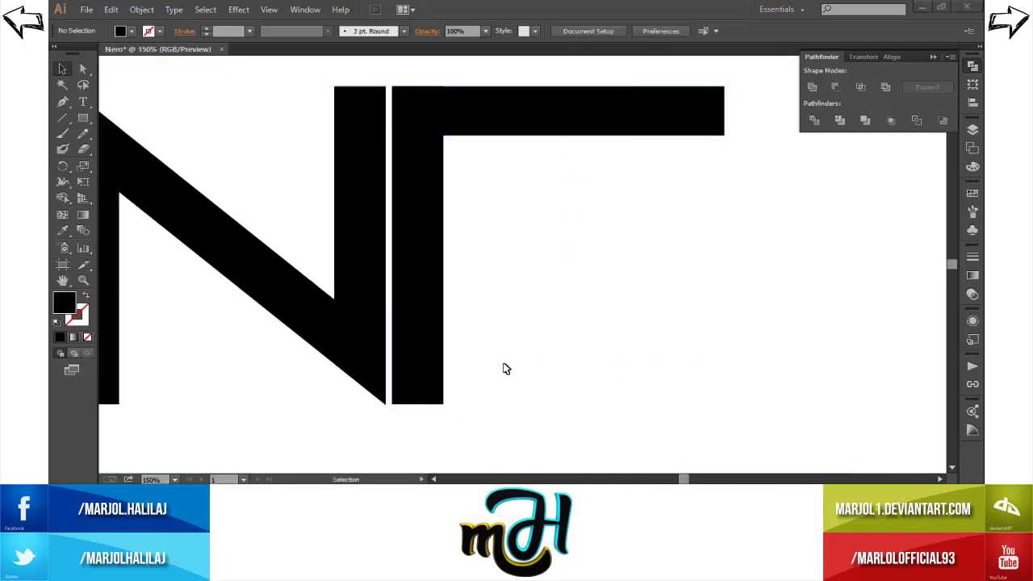
Step: Duplicate the top bar as the E's middle bar and again as the bottom bar
left_click(519, 121)
key("ctrl+c")
key("ctrl+v")
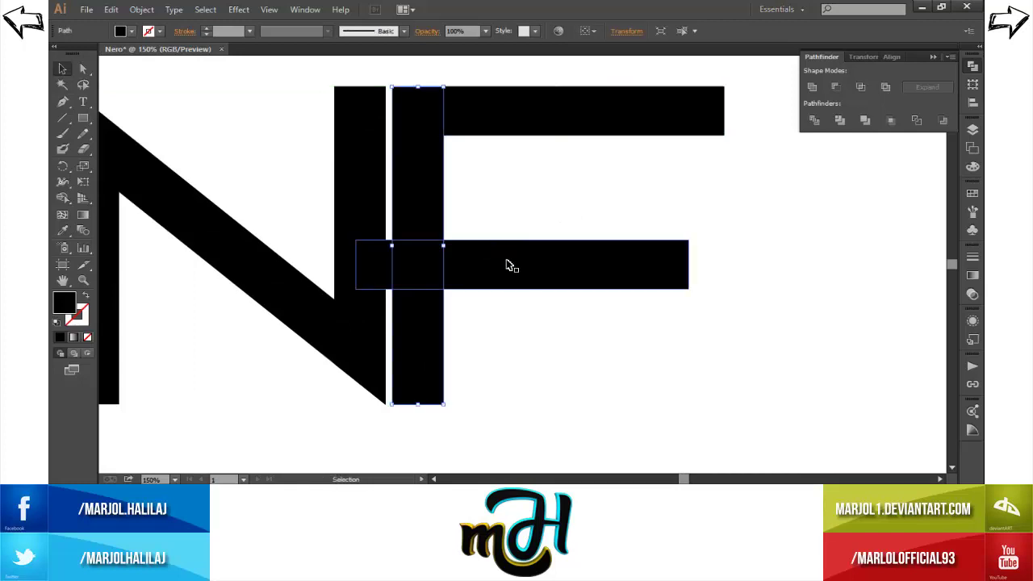
mouse_move(525, 275)
left_mouse_down()
mouse_move(562, 255)
mouse_move(548, 377)
left_mouse_up()
left_click(940, 480)
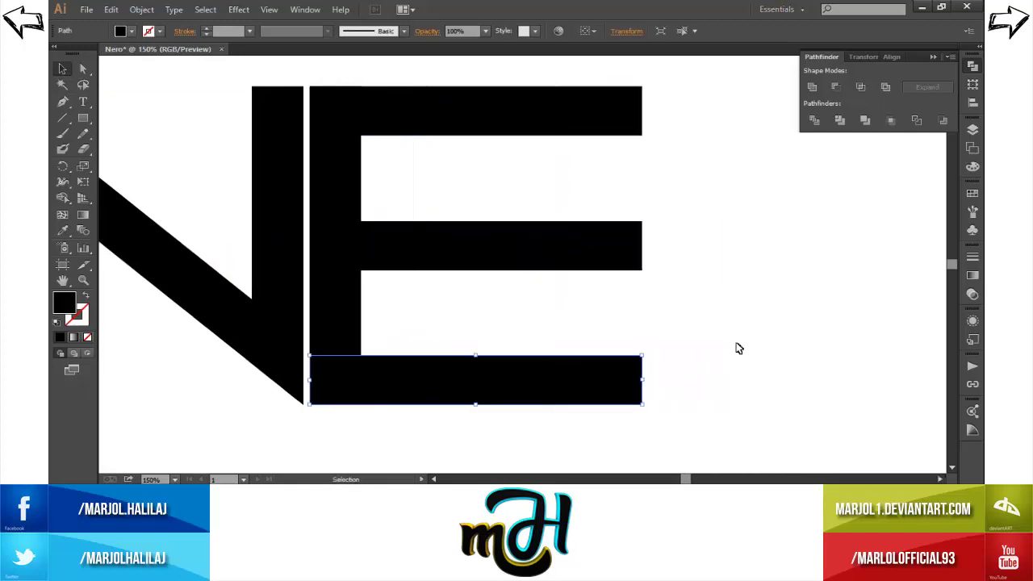
left_click(739, 348)
Step: Taper the E's middle bar to a point by cutting a Pen-drawn triangle with Minus Front
left_click(361, 269)
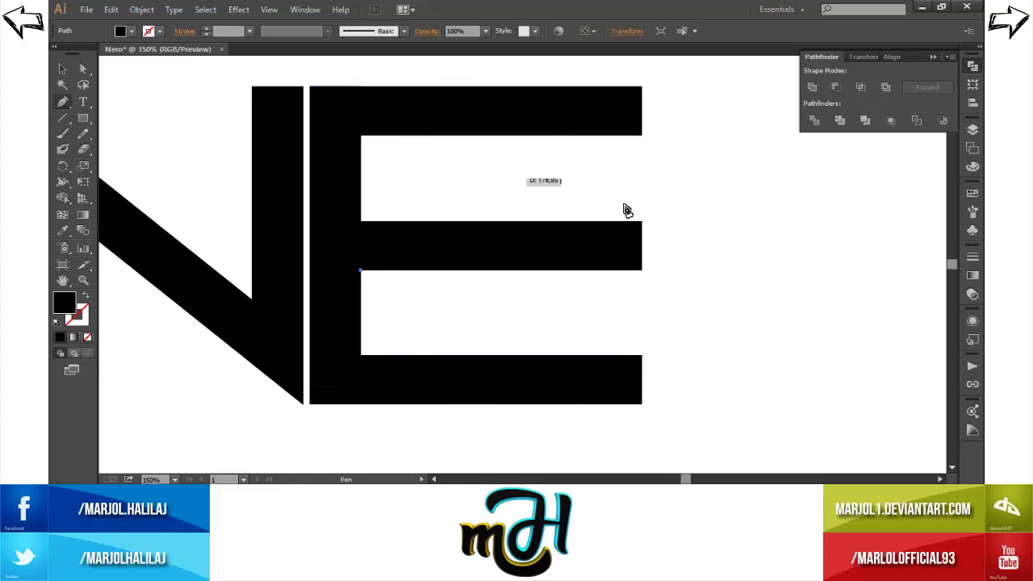
left_click(641, 221)
left_click(751, 252)
left_click(614, 310)
left_click(361, 269)
key("v")
left_click(438, 238, "shift")
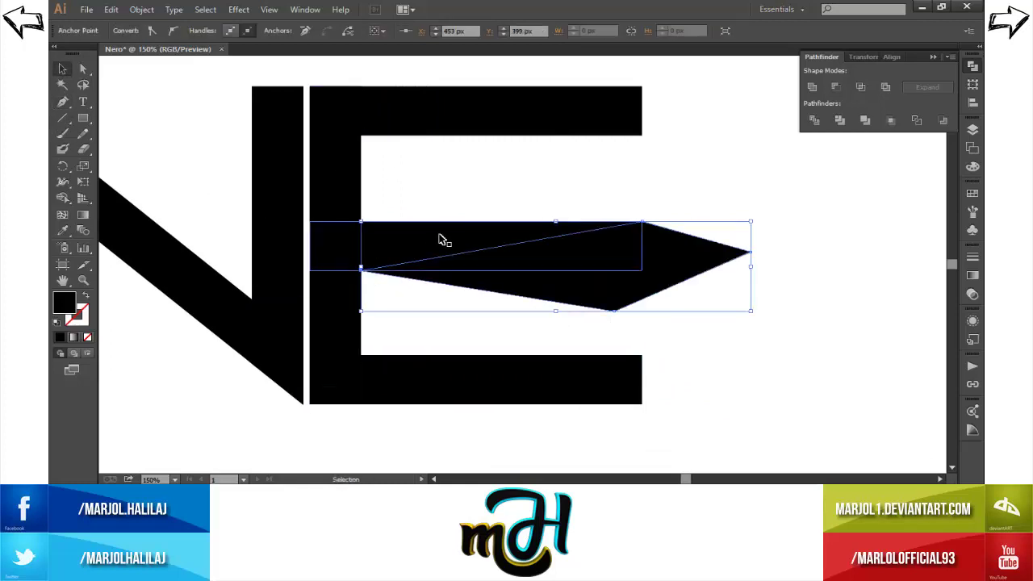
left_click(836, 87)
key("ctrl+shift+a")
Step: Slant the bottom bar about 15° upward and trim its left end with a stem copy
left_click_drag(649, 376, 643, 334)
left_click_drag(560, 293, 533, 291)
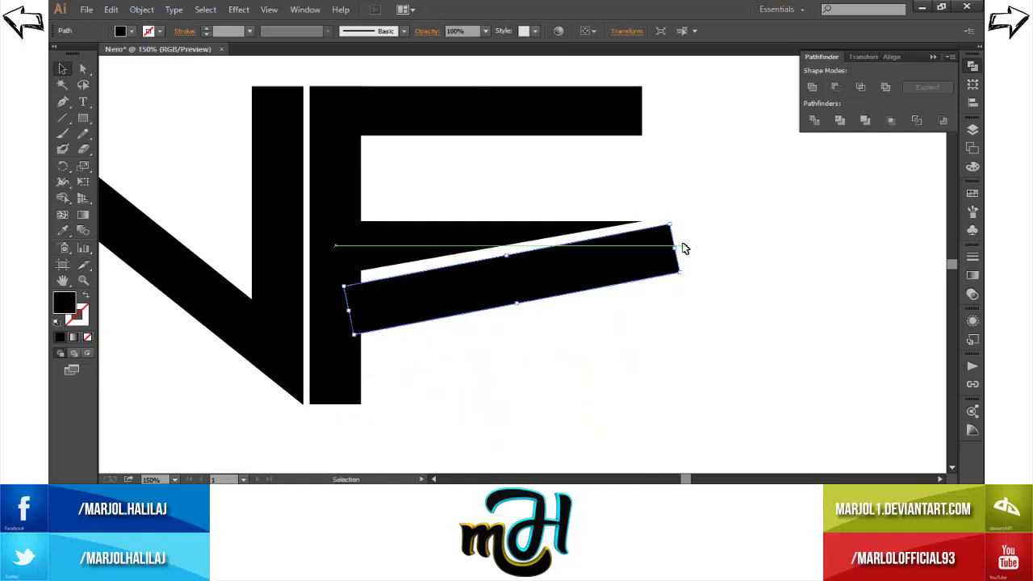
left_click_drag(683, 246, 539, 347)
key("ctrl+v")
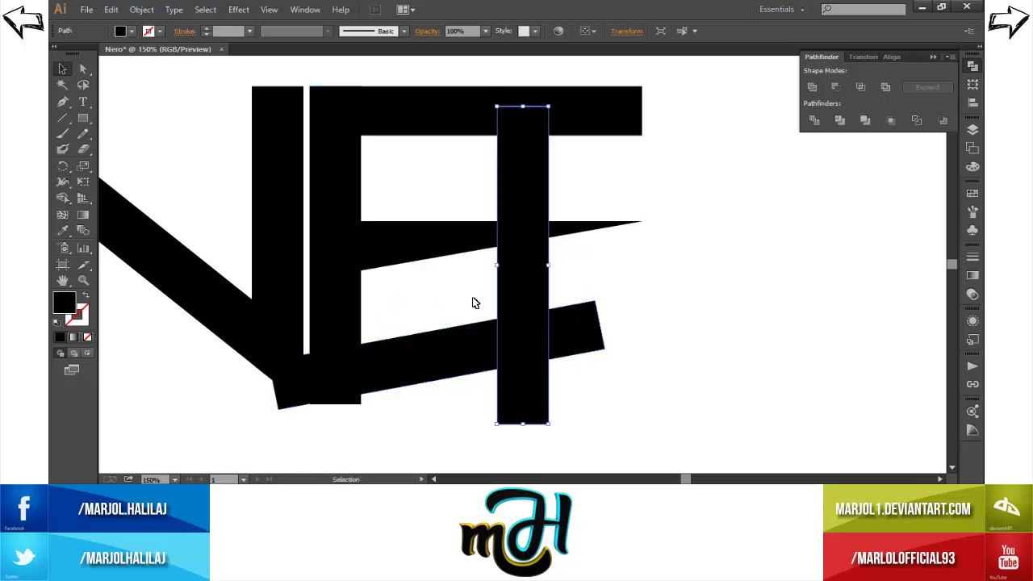
left_click_drag(530, 295, 296, 318)
left_click(449, 368, "shift")
left_click(835, 87)
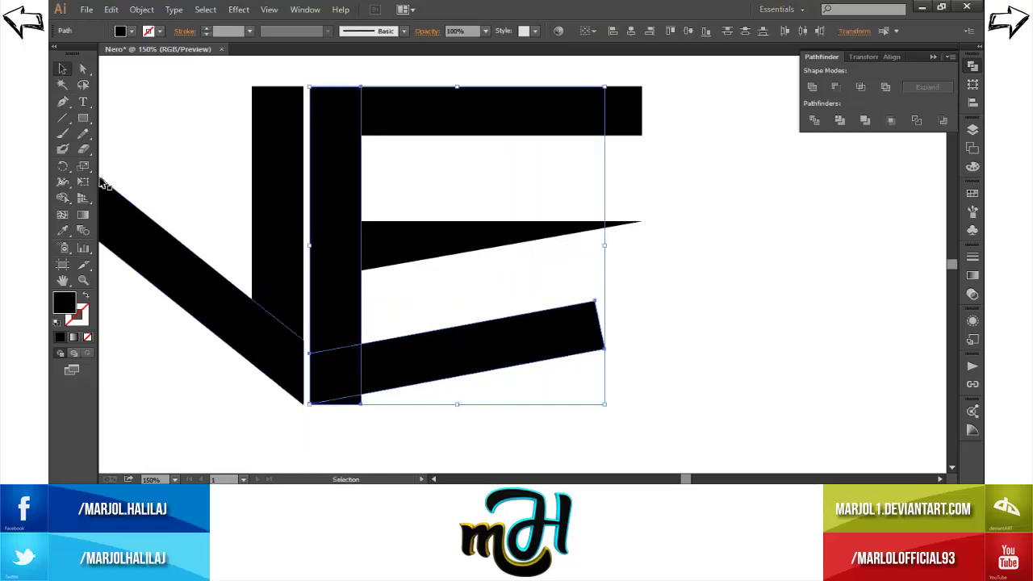
left_click(348, 398, "alt")
key("v")
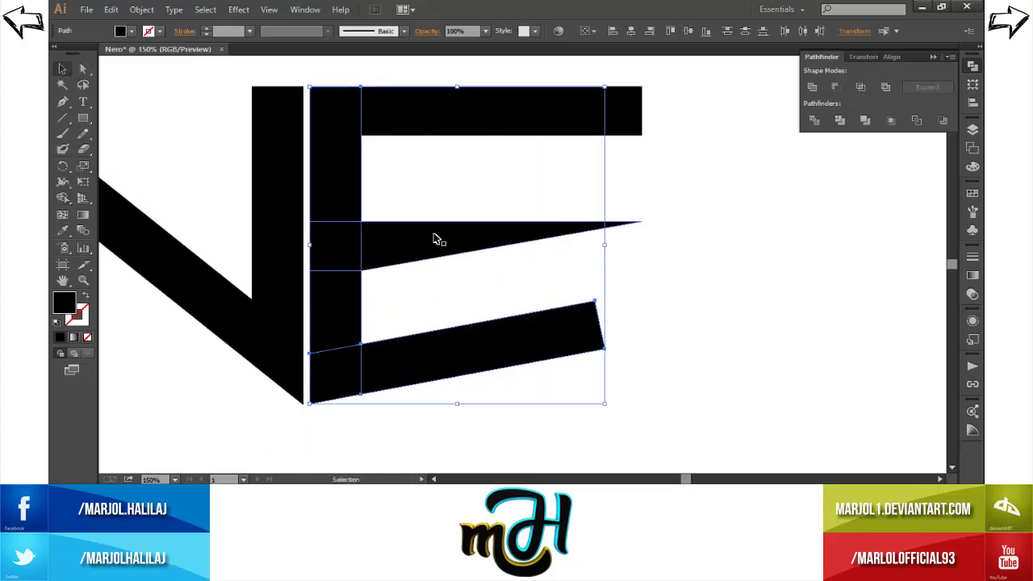
key("ctrl+shift+a")
Step: Trim the slanted bottom bar's right end flush using a vertical bar copy and Minus Front
mouse_move(525, 337)
left_mouse_down()
mouse_move(553, 272)
mouse_move(565, 328)
mouse_move(591, 323)
left_mouse_up()
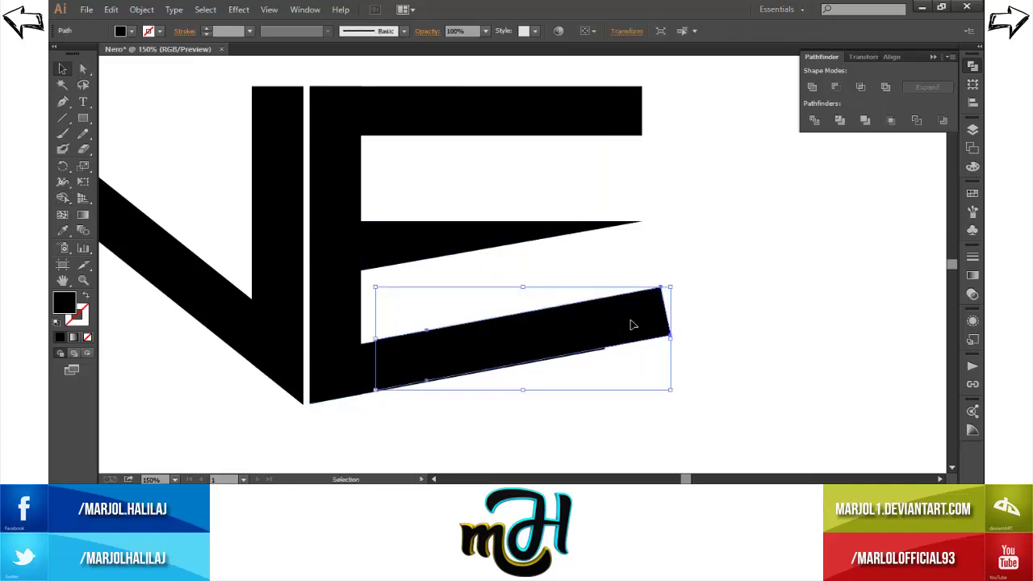
left_click_drag(334, 175, 663, 203)
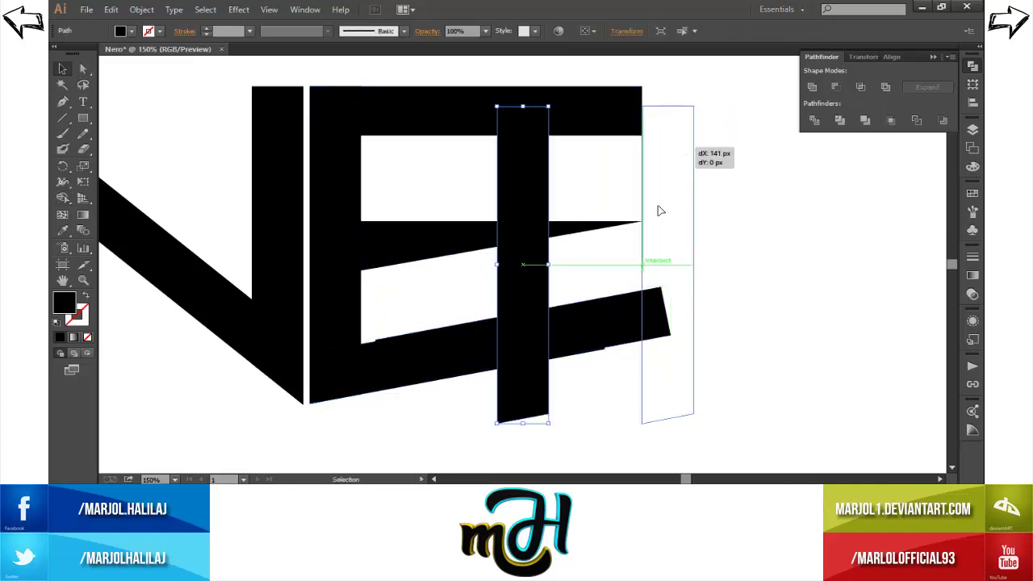
left_click(626, 325, "shift")
left_click(835, 86)
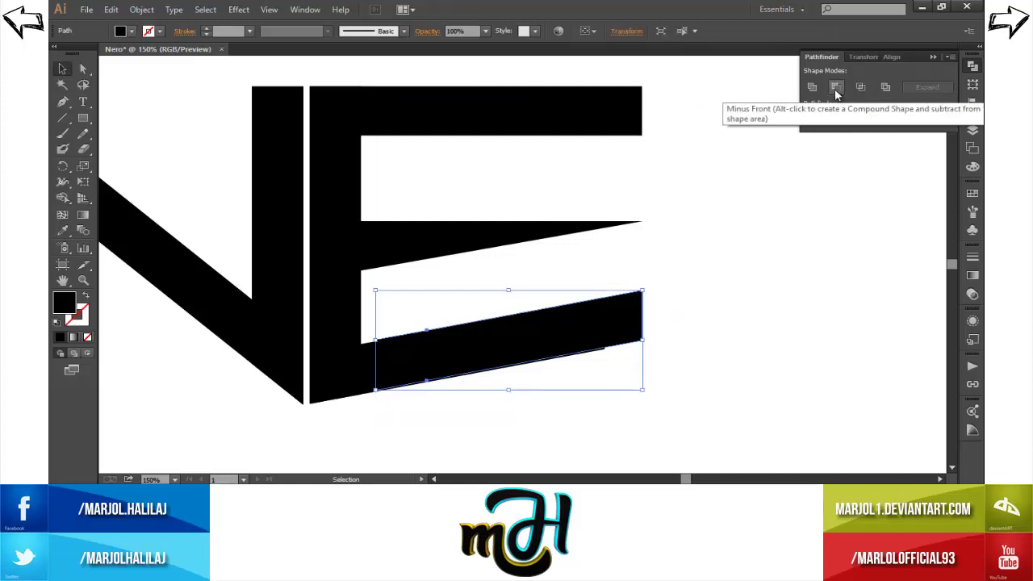
left_click(733, 239)
Step: Zoom in to inspect the slanted bottom bar's trimmed edges
left_click(633, 319)
left_click(690, 325)
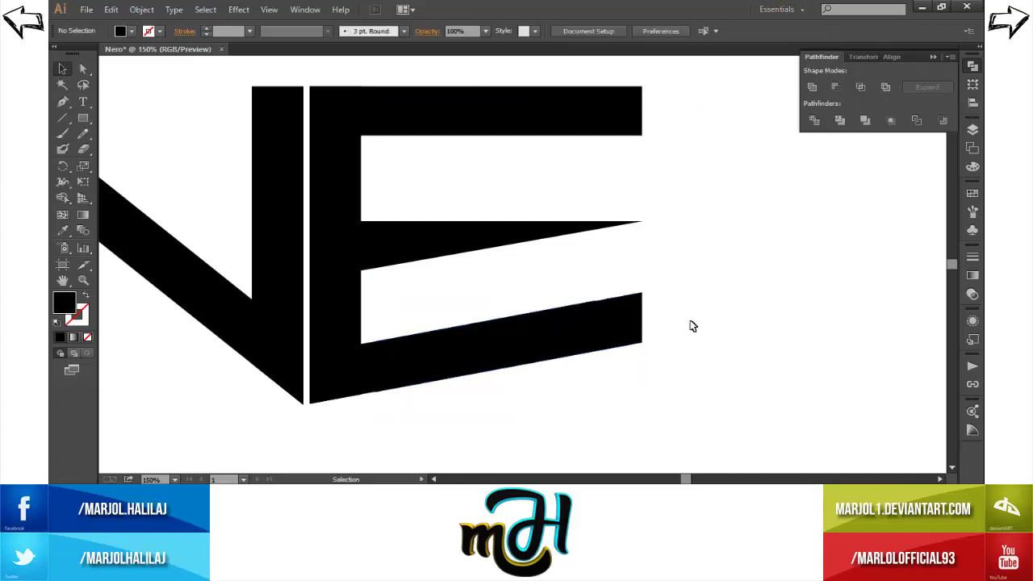
key("ctrl+plus")
left_click(708, 345)
left_click(735, 369, "shift")
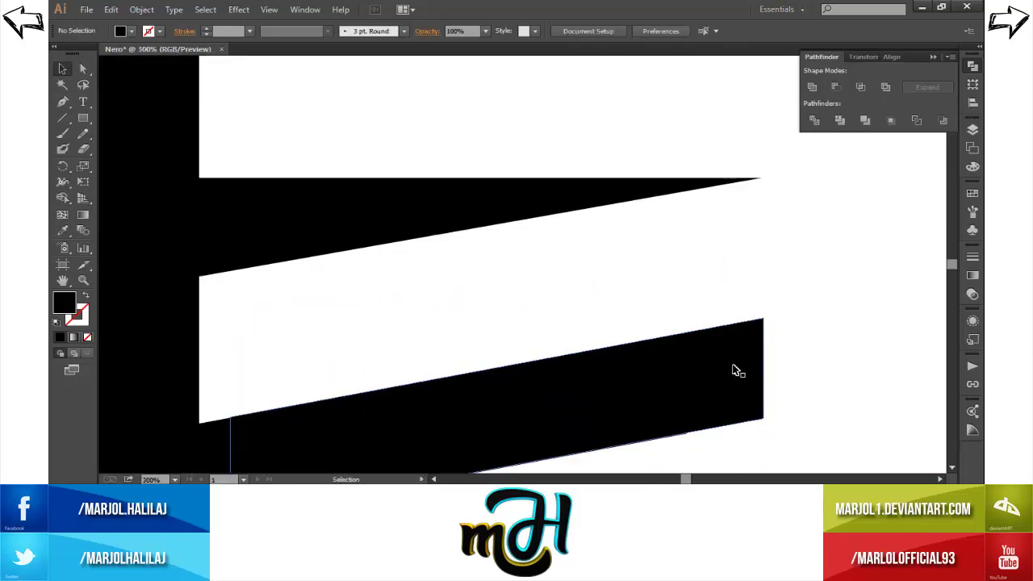
left_click(825, 380)
key("ctrl+minus")
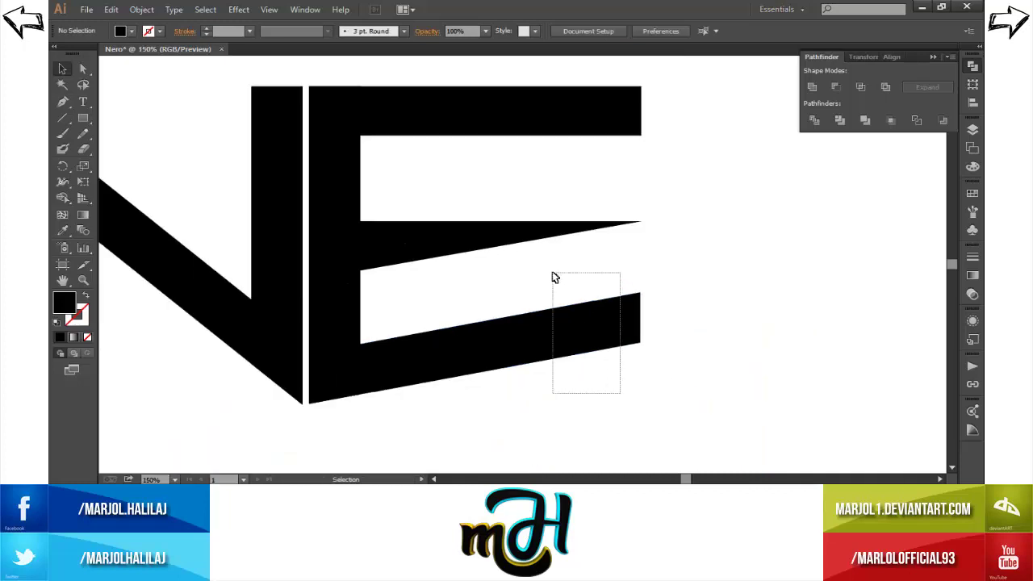
Step: Adjust the bottom bar's top-right corner point
left_click_drag(555, 277, 555, 278)
left_click(135, 159)
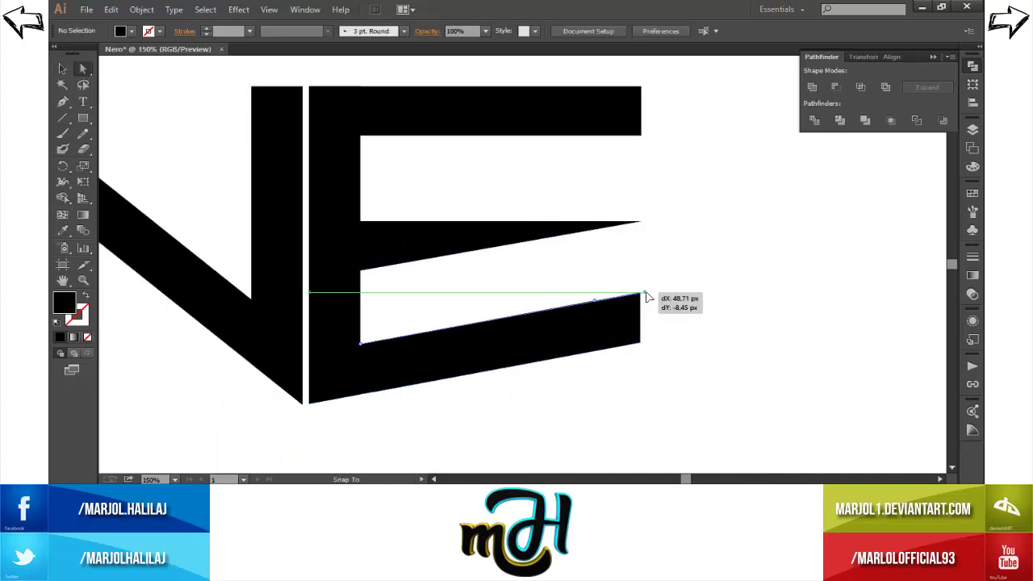
left_click_drag(641, 292, 641, 292)
left_click(62, 69)
left_click(684, 285)
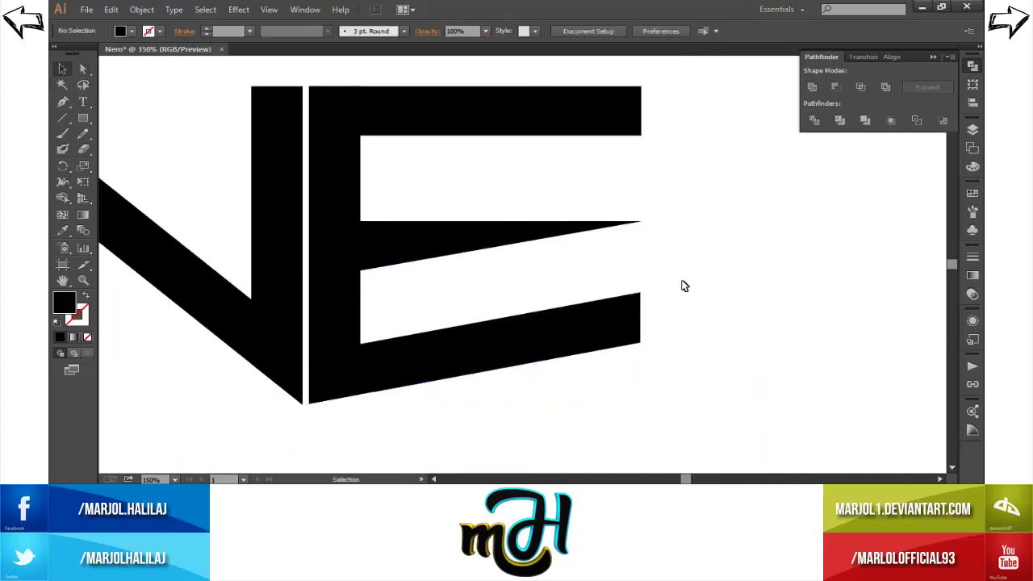
Step: Copy the E's top bar and extend it rightward as the R's top bar
key("ctrl+minus")
left_click(490, 162)
key("ctrl+c")
key("ctrl+v")
left_click_drag(491, 266, 678, 168)
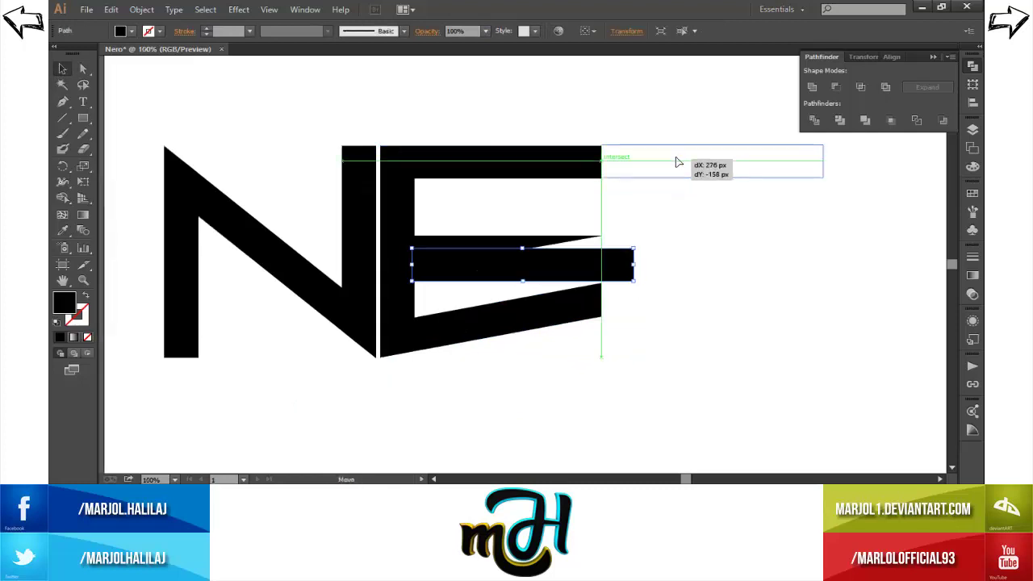
Step: Place a copy of the E's stem at the top bar's right end as the R's upright
key("a")
left_click(412, 213)
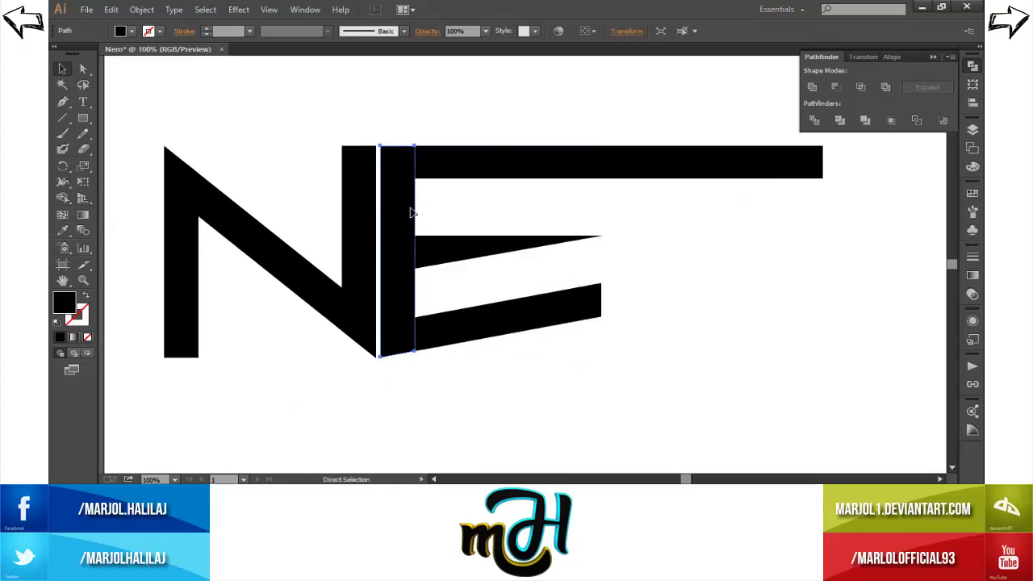
key("ctrl+c")
key("ctrl+v")
key("v")
left_click_drag(531, 337, 807, 291)
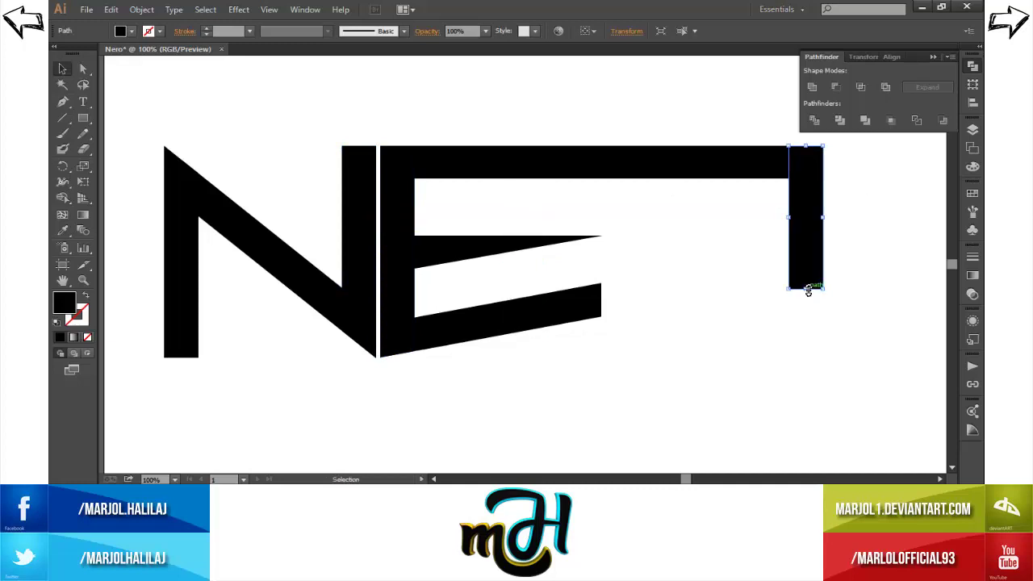
Step: Add a copied bar piece as the R's middle bar and nudge the right-hand pieces into place
left_click(755, 162)
key("ctrl+c")
key("ctrl+v")
left_click_drag(632, 260, 822, 251)
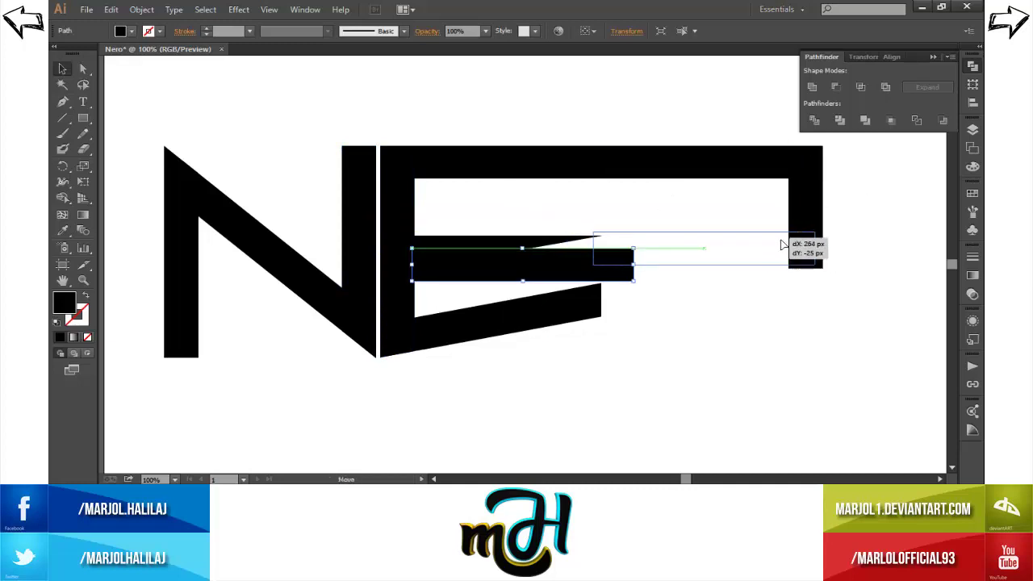
left_click(750, 166, "shift")
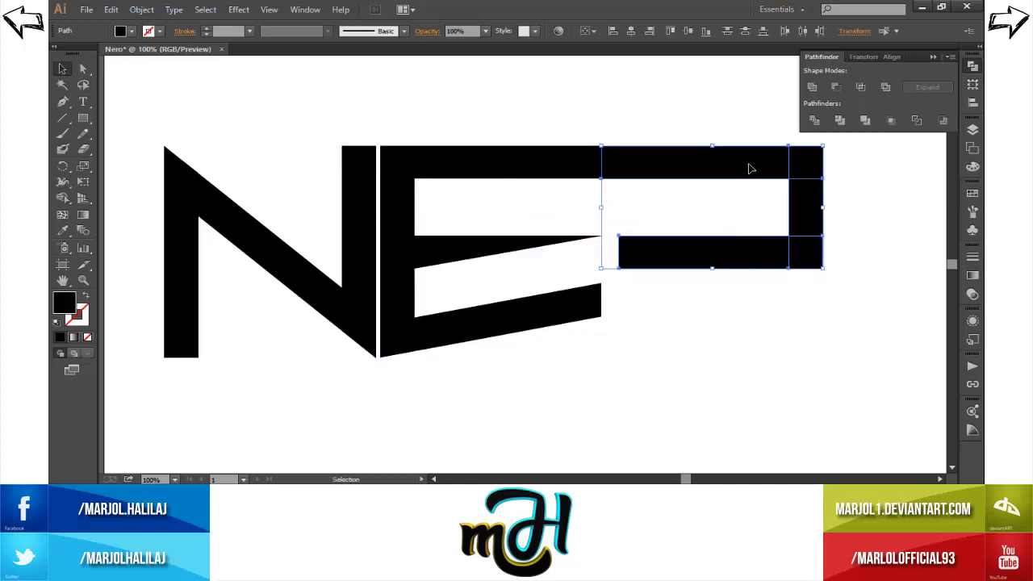
key("shift+Left")
key("shift+Left")
left_click(605, 253)
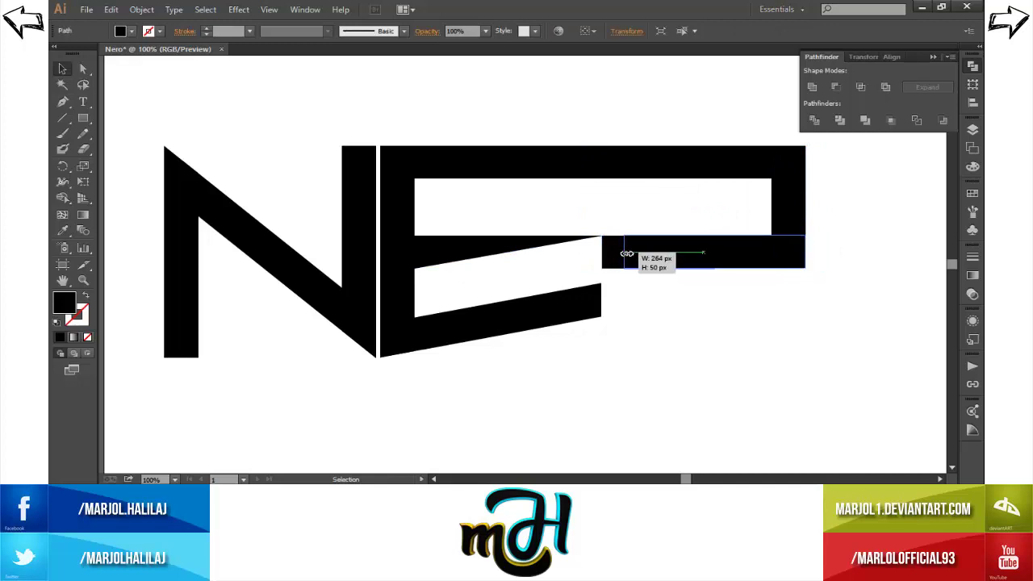
left_click_drag(624, 253, 623, 254)
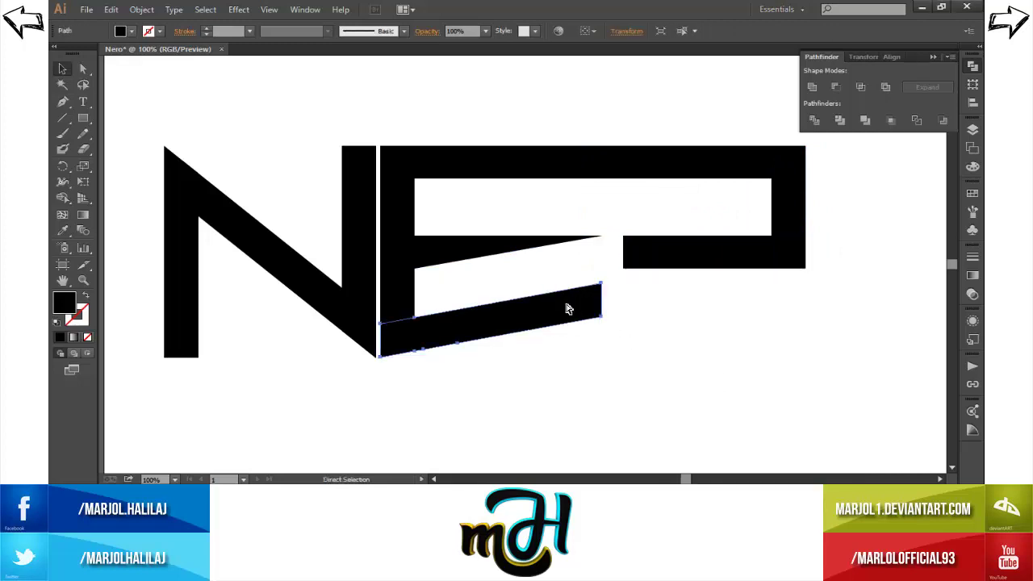
Step: Flip the slanted bar vertically and place it under the R's bowl as its leg
left_click_drag(567, 302, 599, 270)
left_click(632, 36)
left_click(639, 41)
left_click(677, 58)
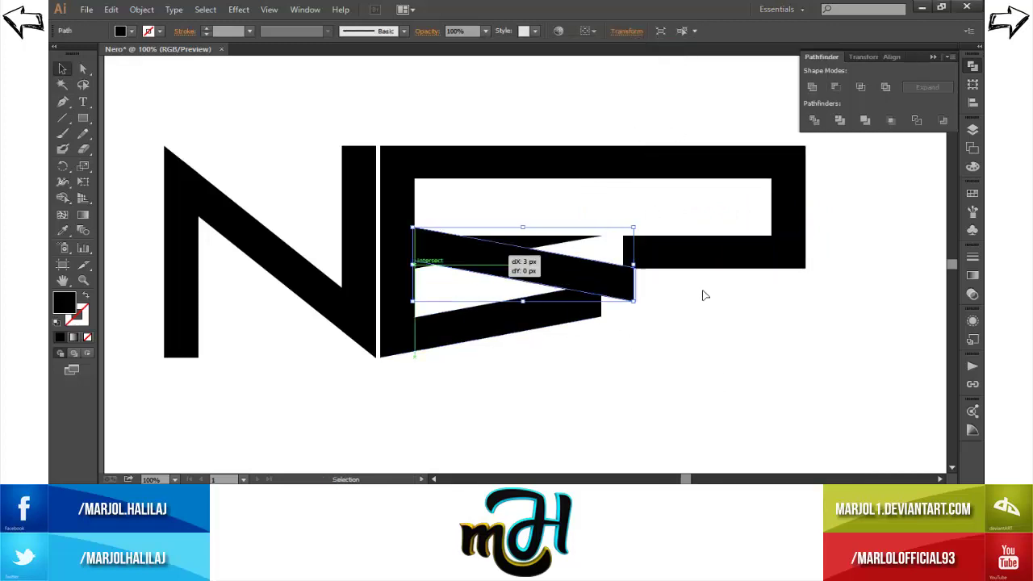
mouse_move(460, 260)
left_mouse_down()
mouse_move(672, 298)
mouse_move(672, 315)
left_mouse_up()
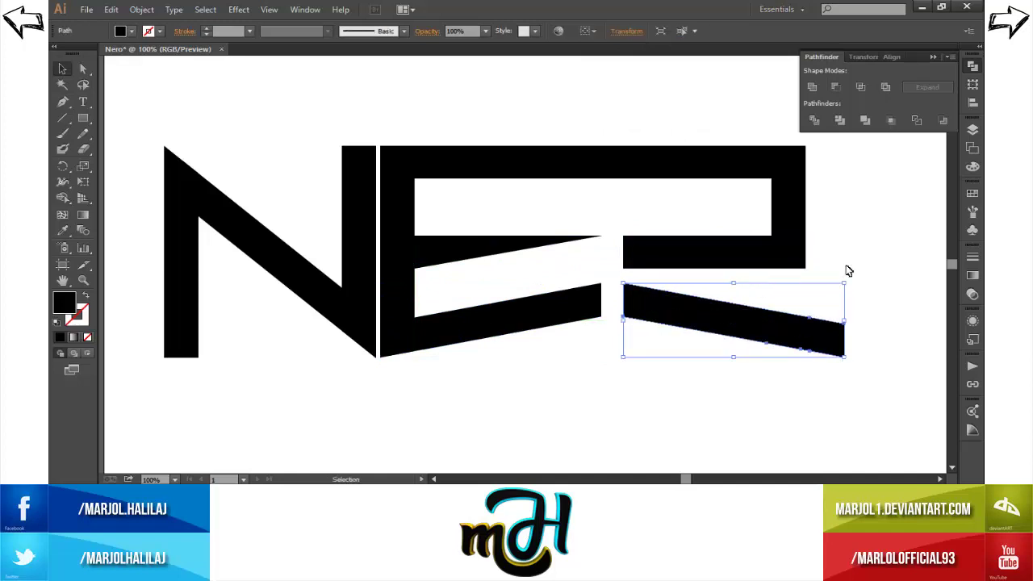
Step: Duplicate the R's right vertical piece and raise the slanted leg about 20 px
left_click_drag(798, 202, 536, 256)
left_click_drag(638, 280, 638, 280)
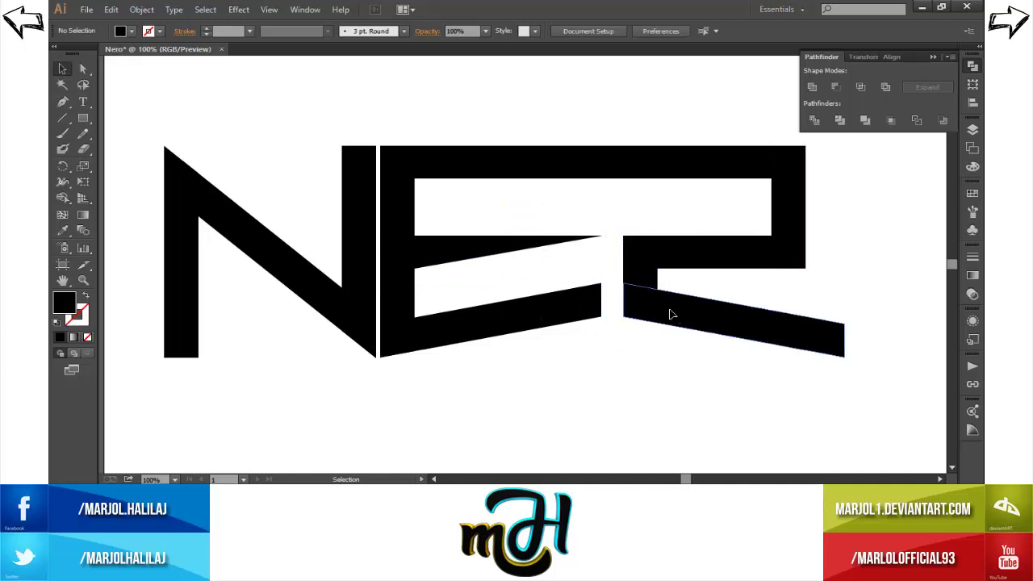
left_click_drag(670, 314, 670, 303)
left_click(674, 360)
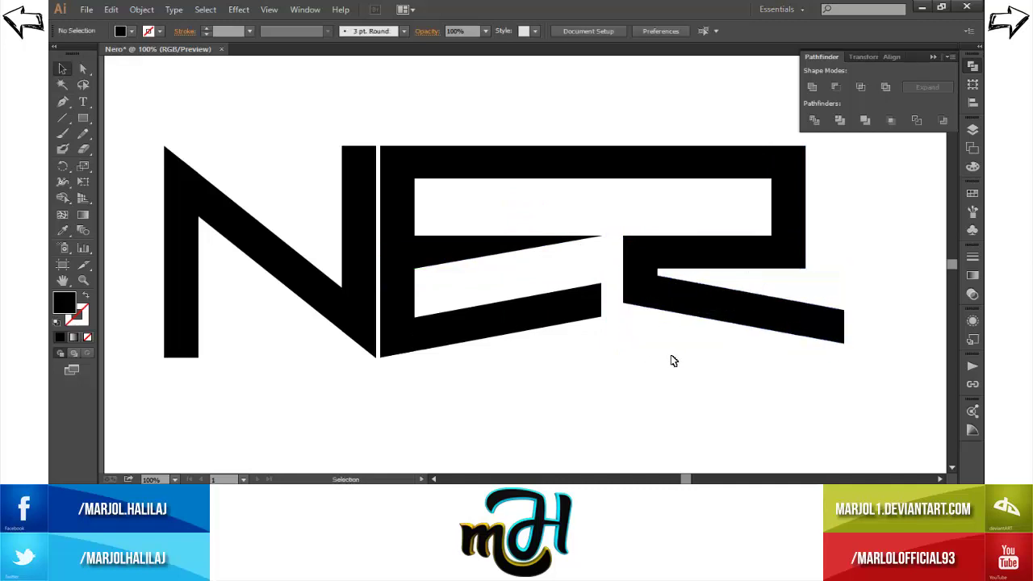
Step: Trim the slanted leg flush with the R's right side using a pasted bar and Minus Front
left_click(799, 212)
key("ctrl+c")
key("ctrl+v")
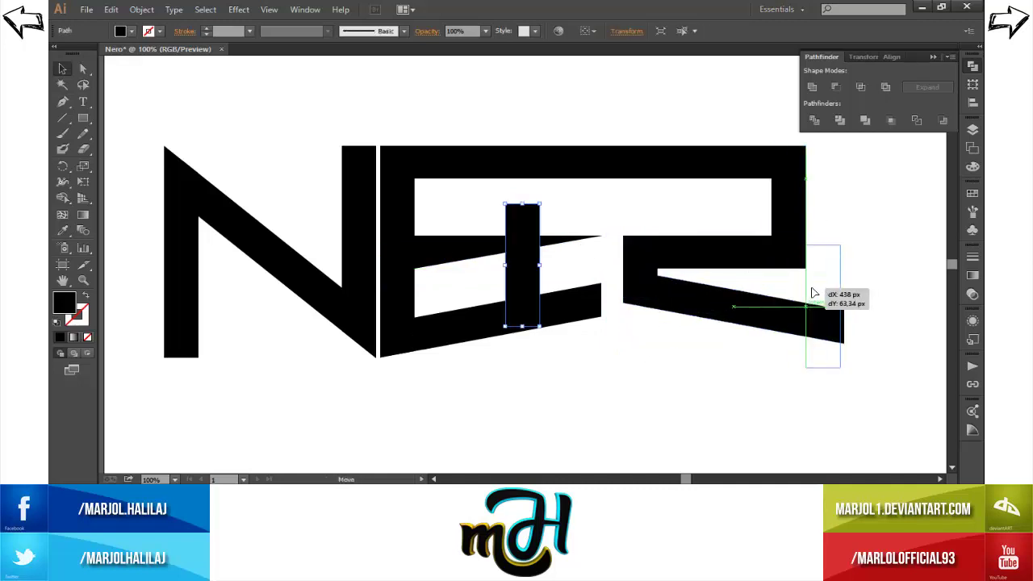
left_click_drag(814, 293, 763, 325)
left_click(836, 86)
left_click(834, 248)
Step: Lower the R's and E's middle bars about 18 px so they line up
left_click(859, 296)
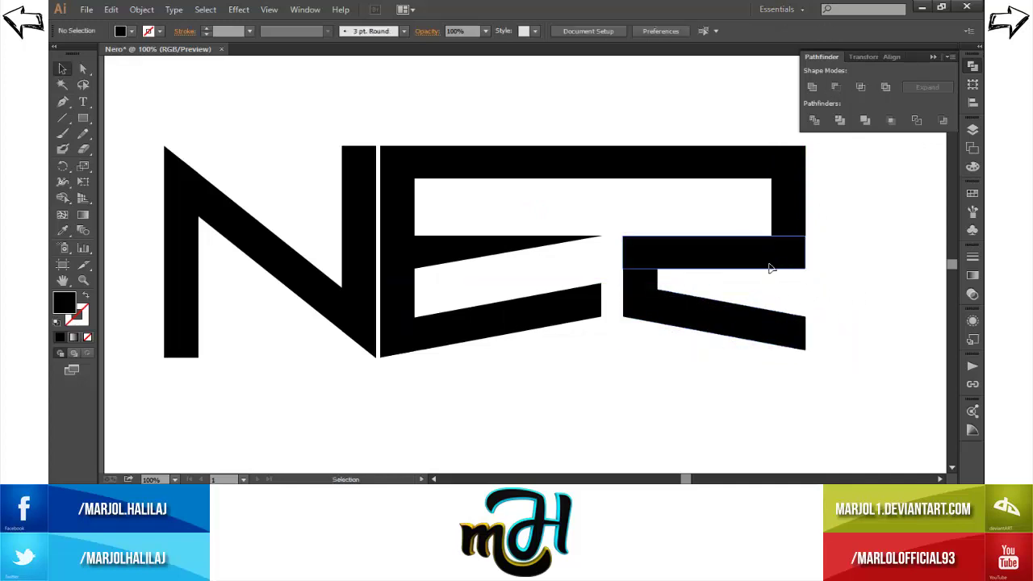
left_click_drag(771, 268, 711, 283)
left_click_drag(642, 248, 642, 251)
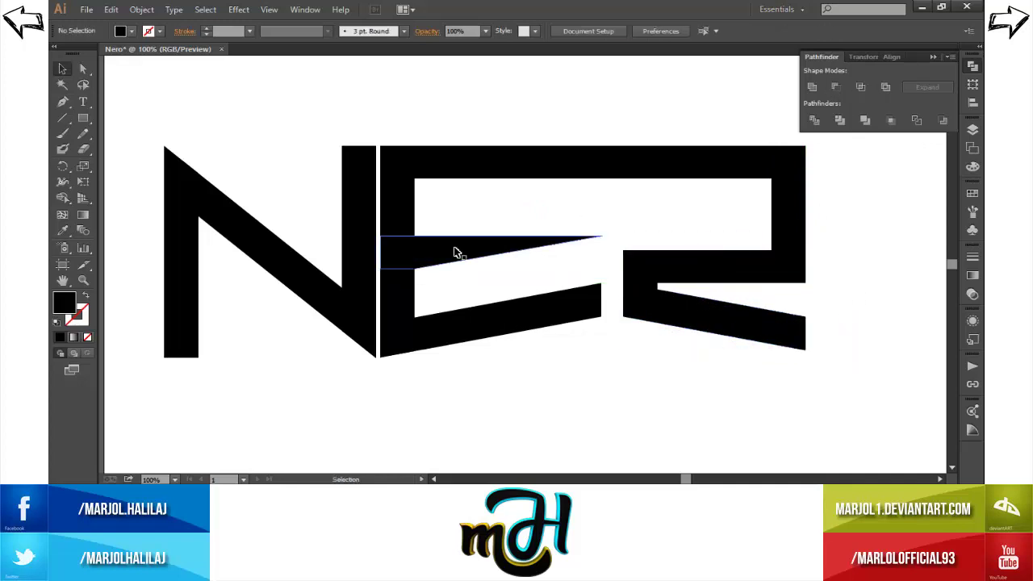
left_click_drag(454, 253, 461, 268)
left_click(471, 220)
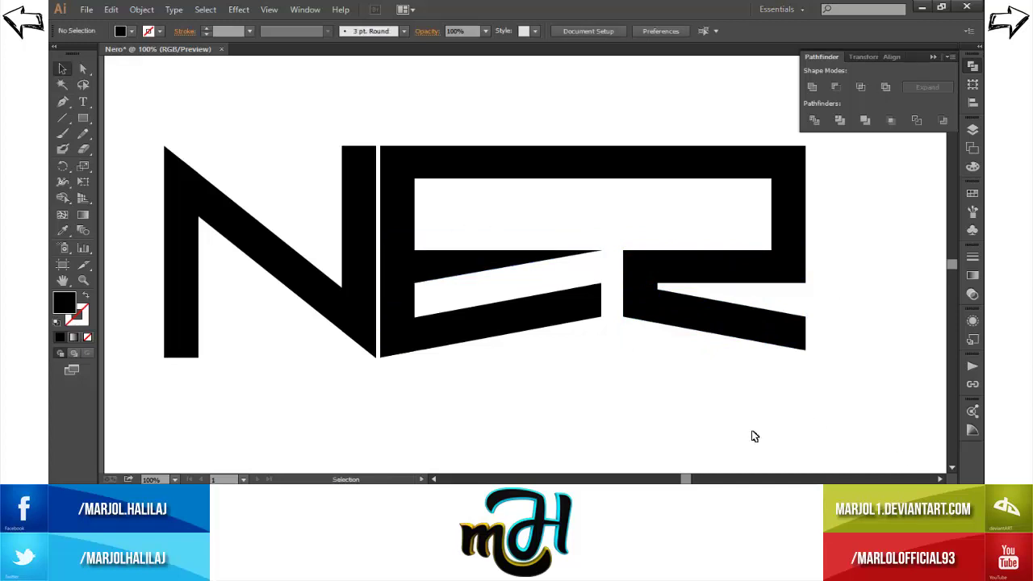
key("ctrl+minus")
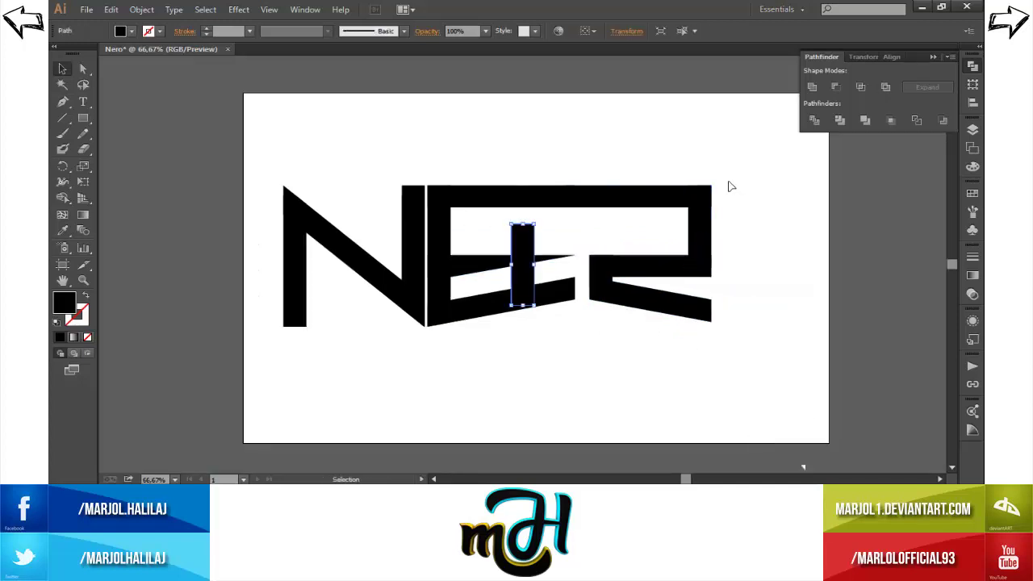
Step: Add two full-height vertical bars right of the R as the O's sides
left_click_drag(525, 239, 730, 204)
left_click_drag(727, 266, 730, 324)
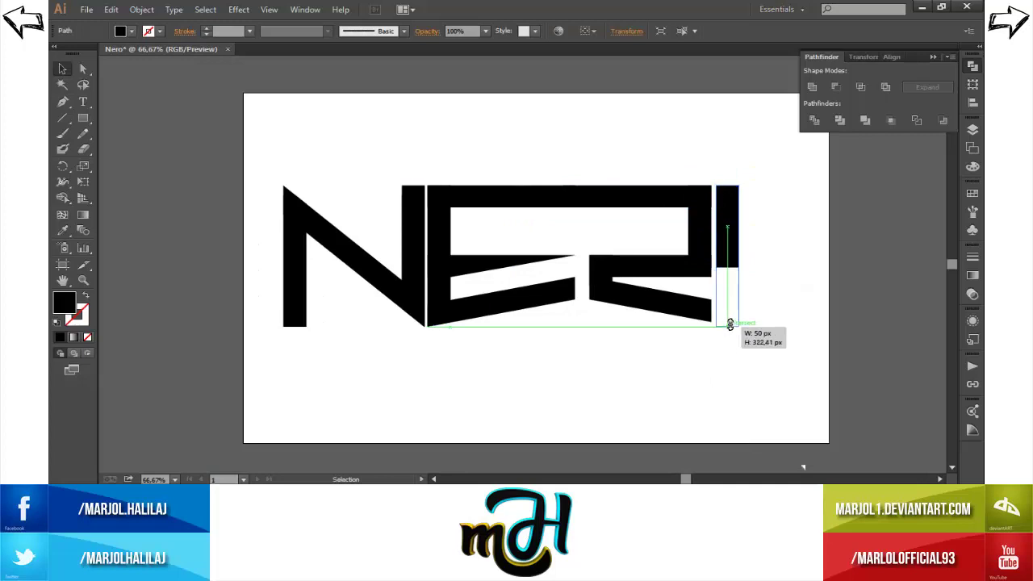
left_click(791, 307)
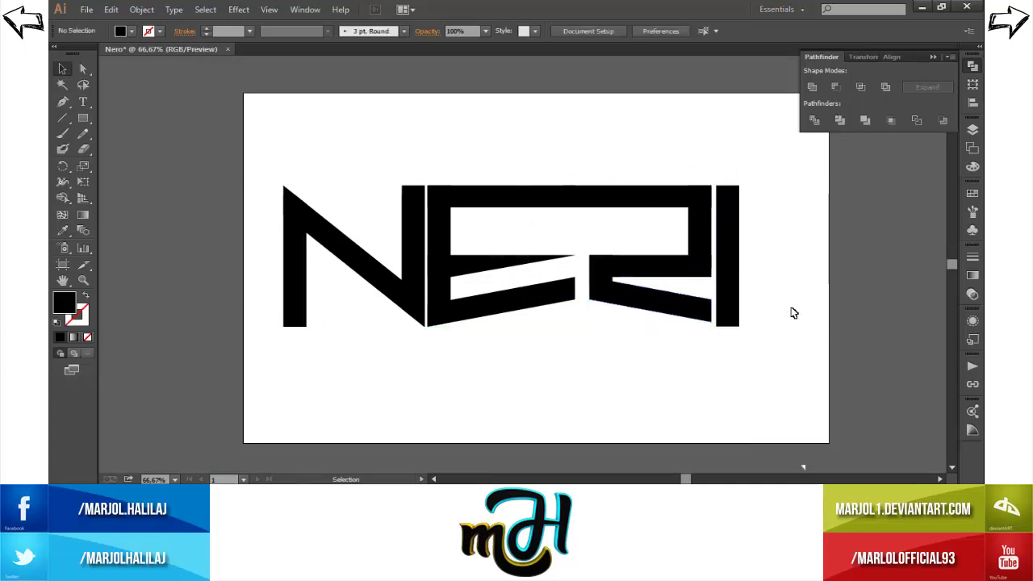
left_click(740, 240)
key("ctrl+z")
left_click_drag(525, 228, 844, 217)
Step: Add horizontal bars at the O's top and bottom, aligned with the other letters' bars
left_click_drag(551, 263, 814, 205)
key("ctrl+plus")
key("ctrl+plus")
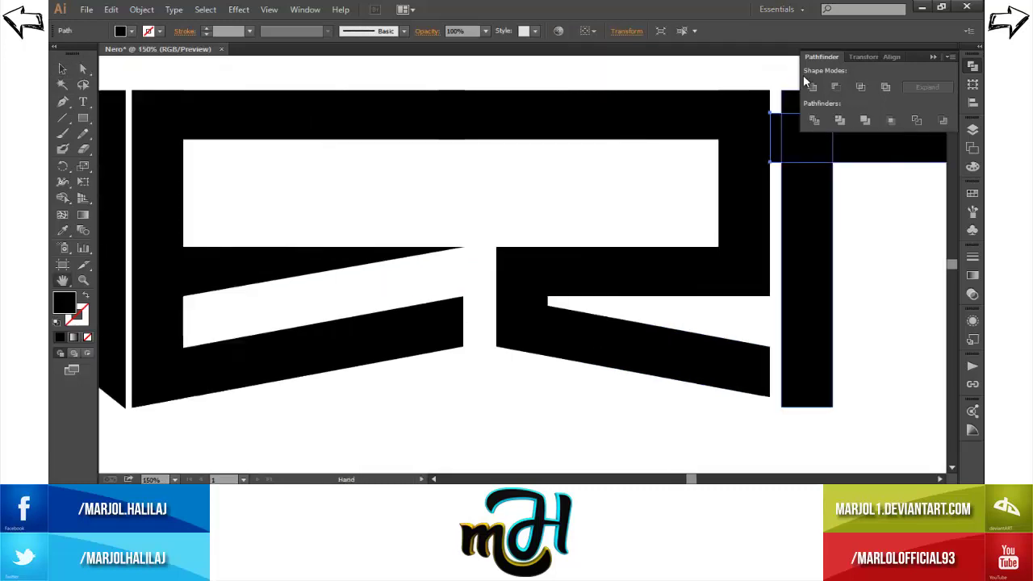
left_click_drag(598, 158, 424, 237)
left_click_drag(548, 217, 559, 194)
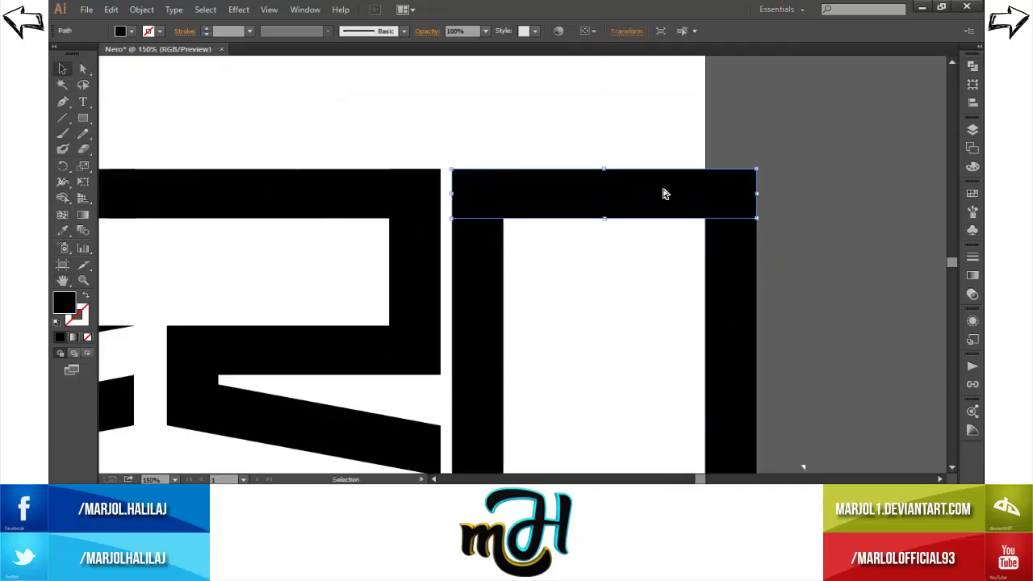
left_click_drag(664, 194, 678, 351)
scroll(565, 339, "left", 5)
left_click(494, 300)
scroll(440, 479, "left", 5)
left_click(586, 194)
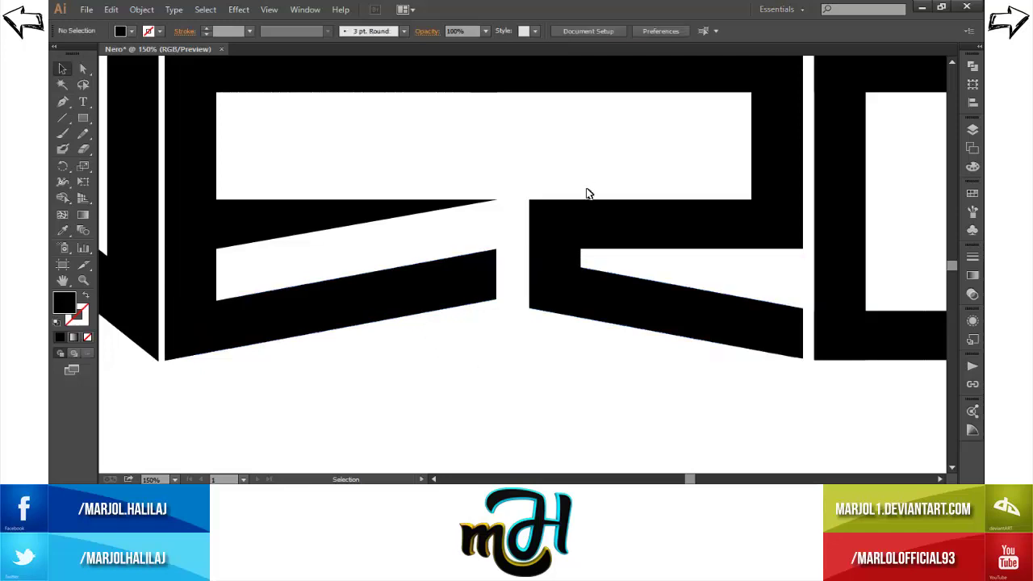
Step: Select all NERO shapes, scale them down, and move the word down and left
key("ctrl+0")
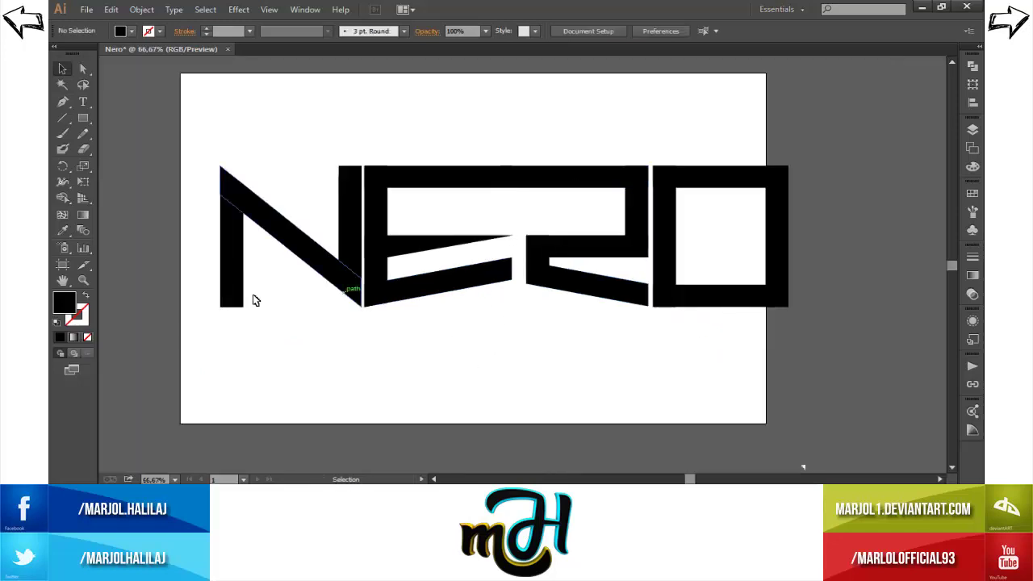
left_click_drag(233, 309, 233, 308)
left_click(240, 341)
mouse_move(835, 335)
left_mouse_down()
mouse_move(274, 168)
mouse_move(292, 185)
left_mouse_up()
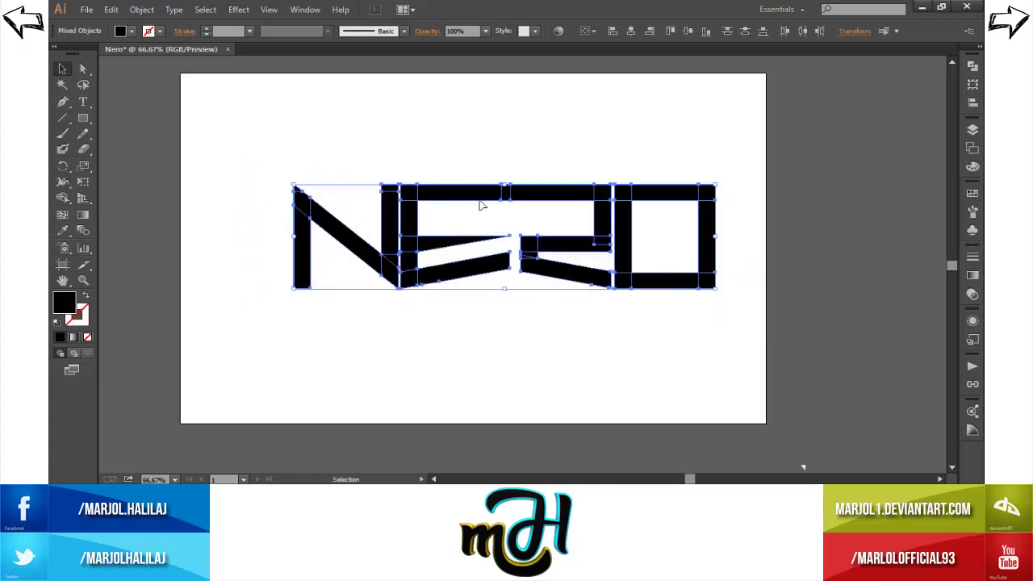
left_click_drag(480, 205, 449, 216)
left_click(445, 176)
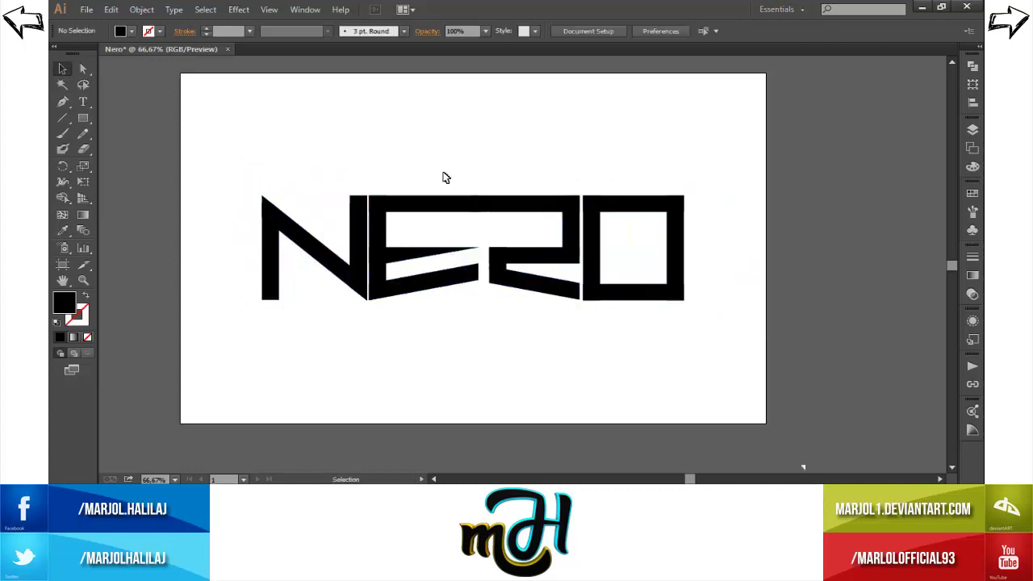
Step: Add a text object with the Type tool at 72 pt
left_click(84, 103)
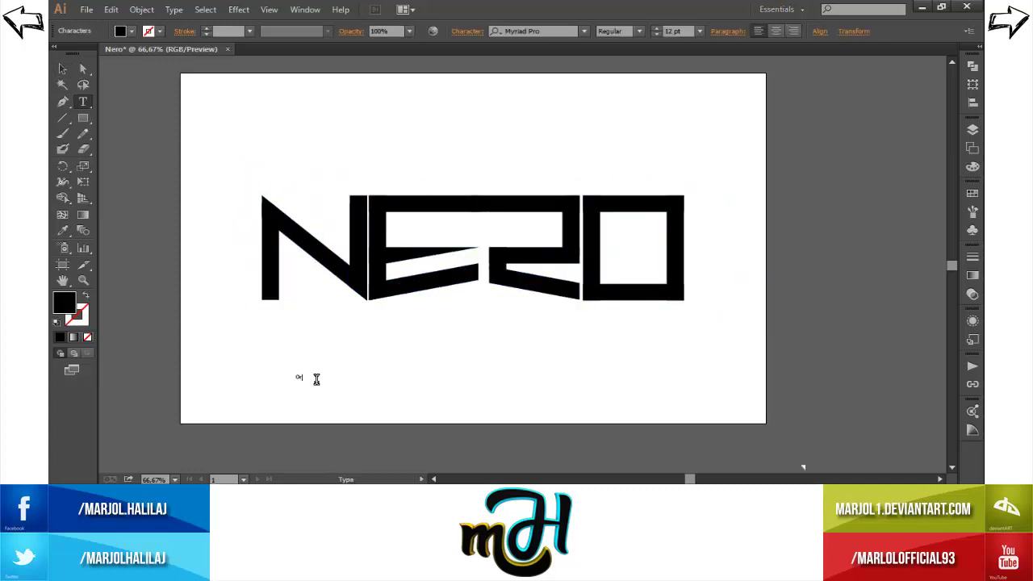
key("Return")
left_click(700, 31)
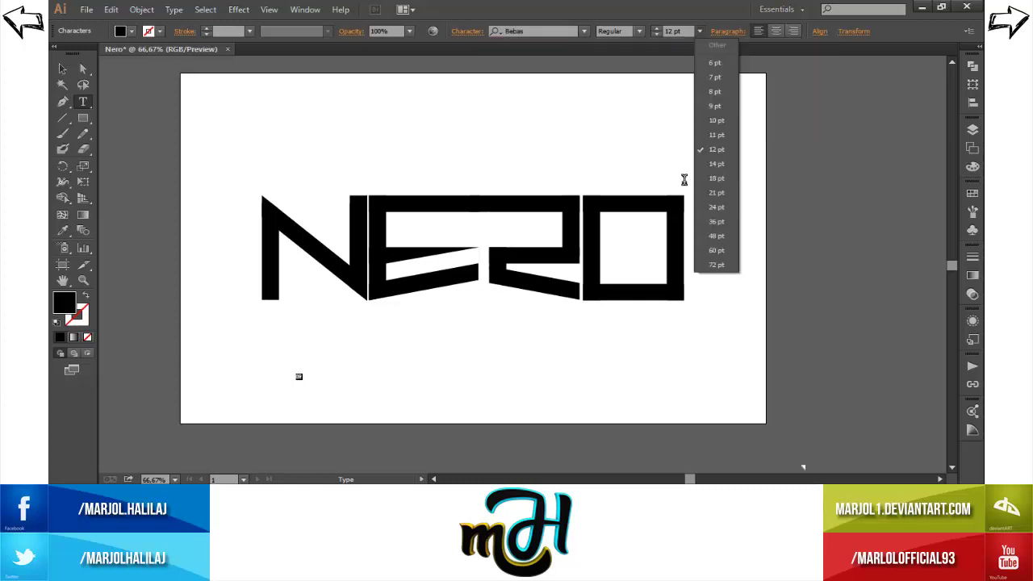
left_click(714, 266)
type("OR:NERO")
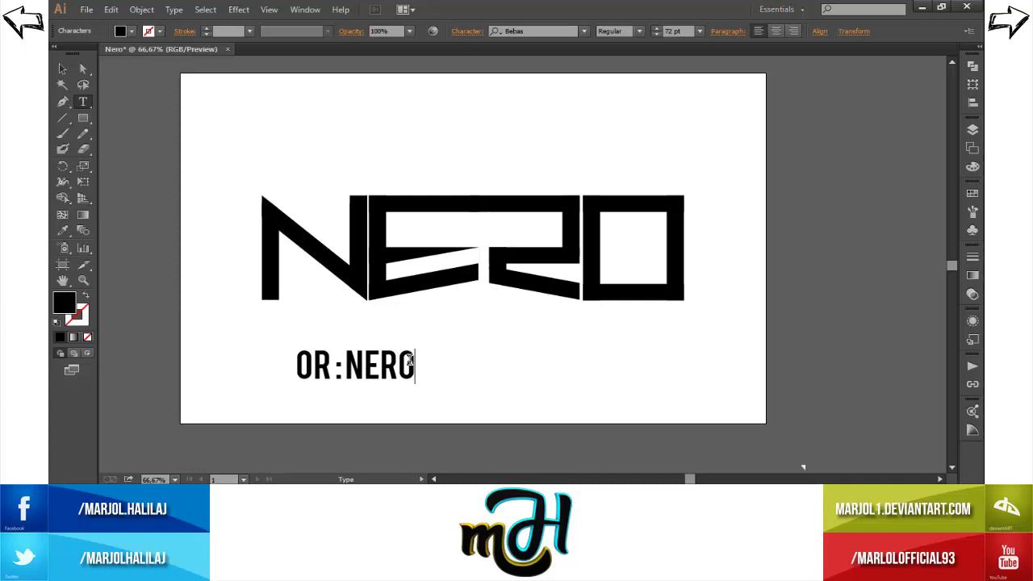
type("NERO")
Step: Set the word NERO in the Nero font at 200 pt and delete the extra 'OR:' characters
double_click(410, 361)
left_click(533, 30)
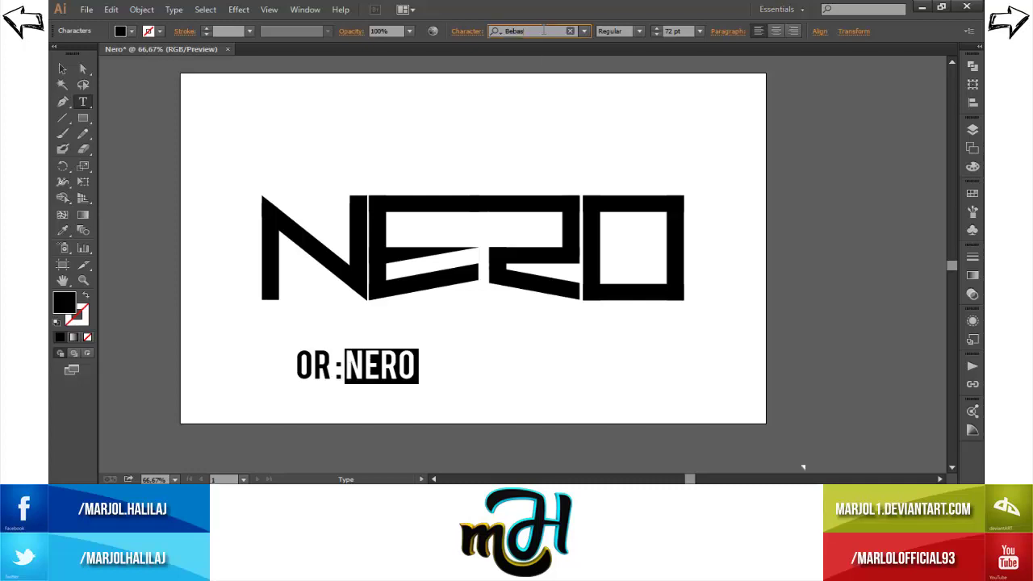
type("nero")
left_click(557, 48)
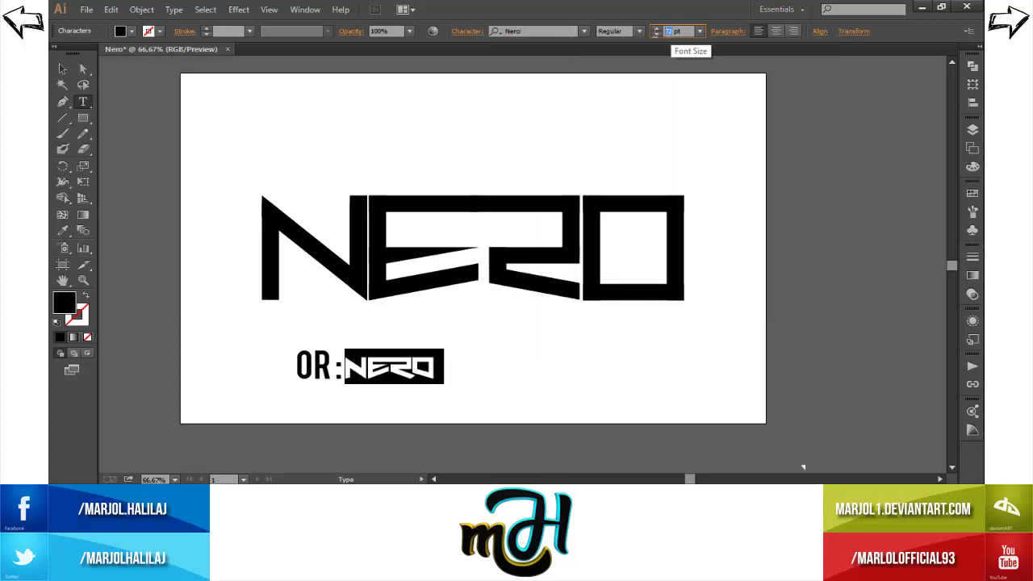
key("Tab")
type("200")
key("Return")
left_click_drag(345, 365, 202, 376)
key("BackSpace")
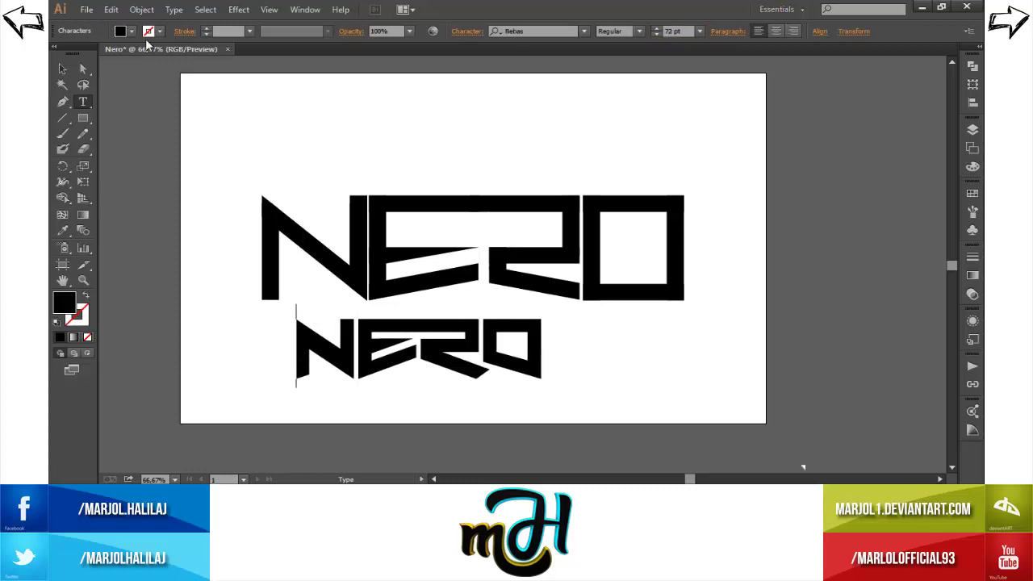
key("Escape")
Step: Move the text to the artboard top and expand it into shapes with Object > Expand
left_click_drag(297, 386, 180, 142)
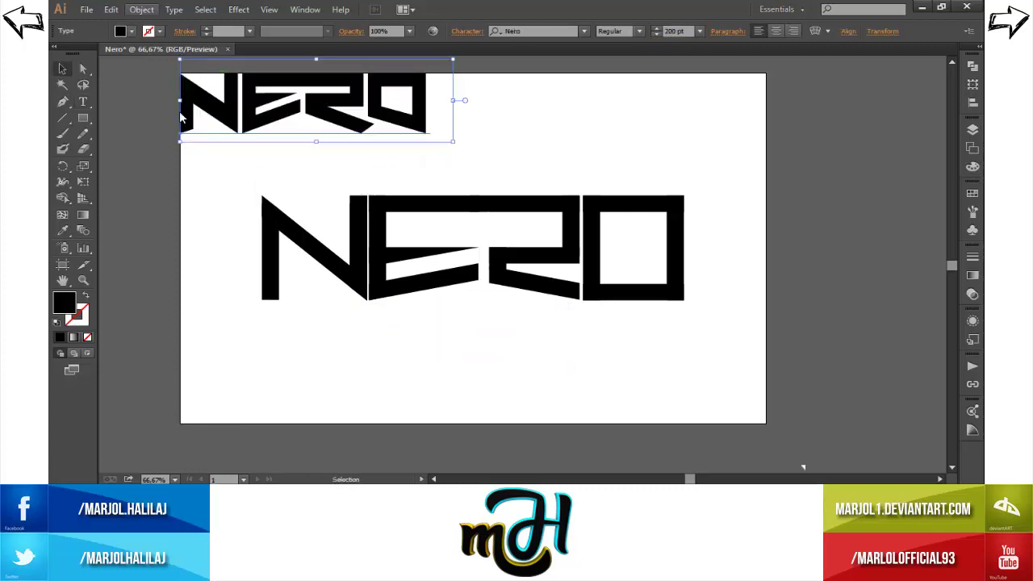
left_click(141, 9)
left_click(194, 152)
key("Return")
Step: Centre the small NERO above the big word and resize it to fit
mouse_move(214, 121)
left_mouse_down()
mouse_move(411, 136)
mouse_move(393, 168)
left_mouse_up()
left_click_drag(627, 171, 578, 165)
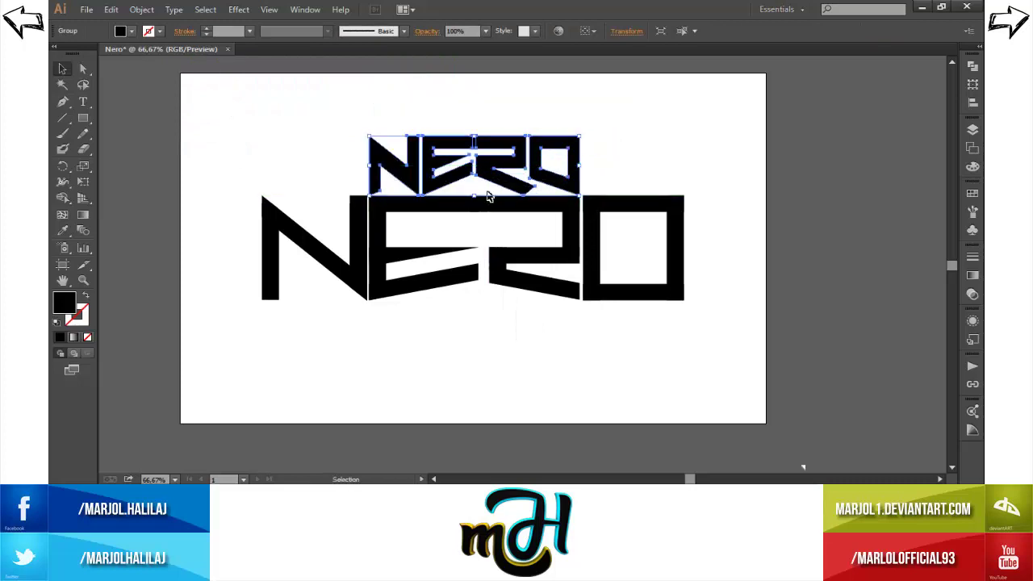
left_click_drag(477, 194, 477, 184)
left_click(517, 132)
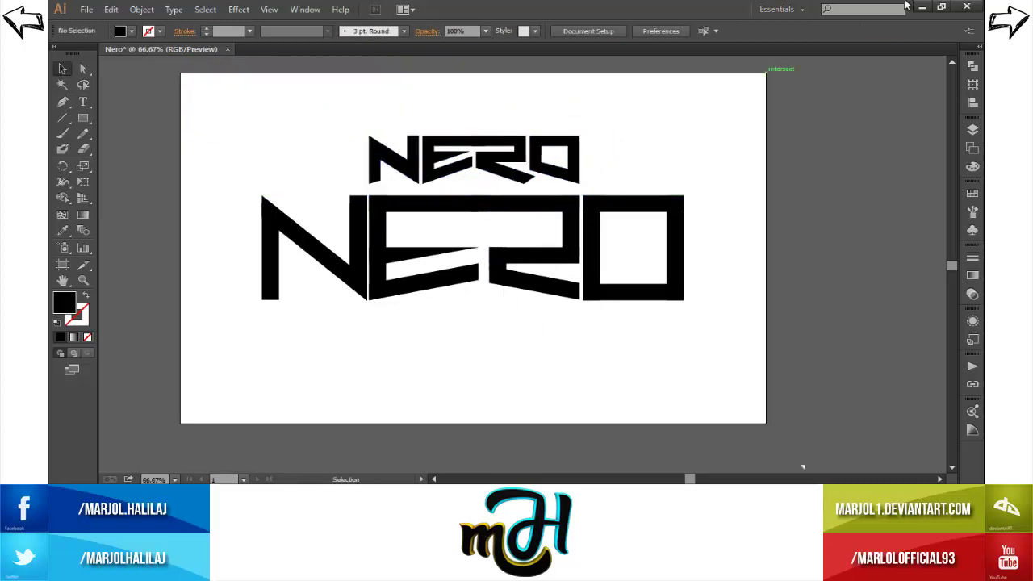